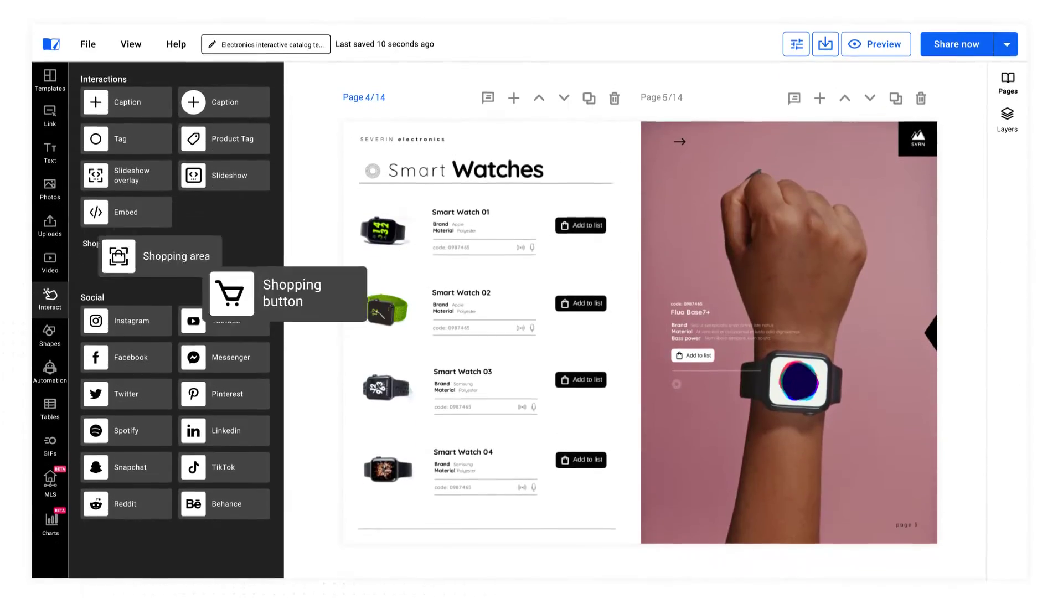
Step: In preview, add Smart Watch 01 to the list and export the list as Product list.pdf
click(874, 46)
click(474, 176)
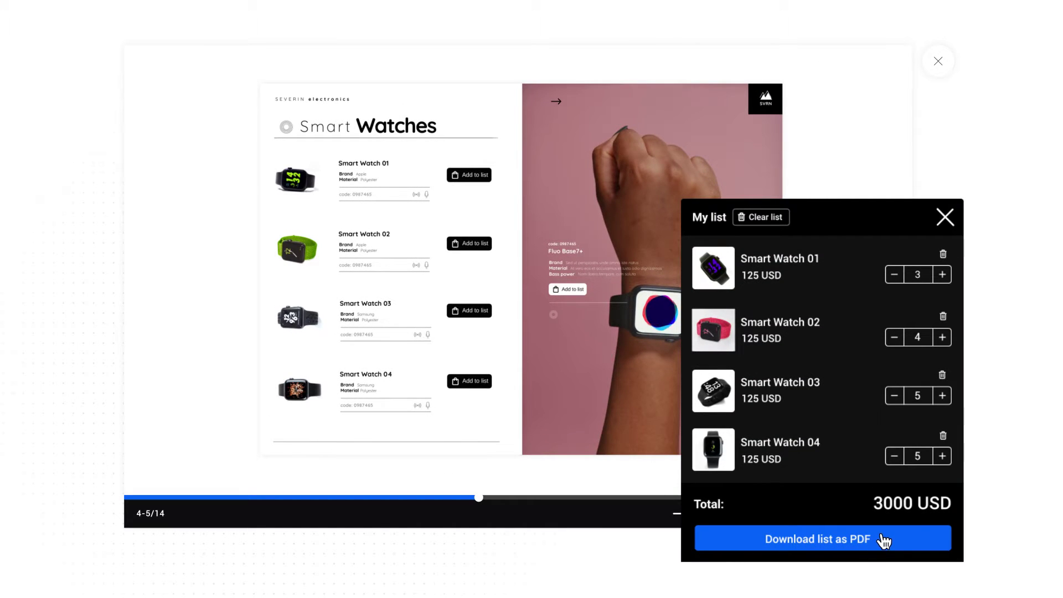
click(885, 540)
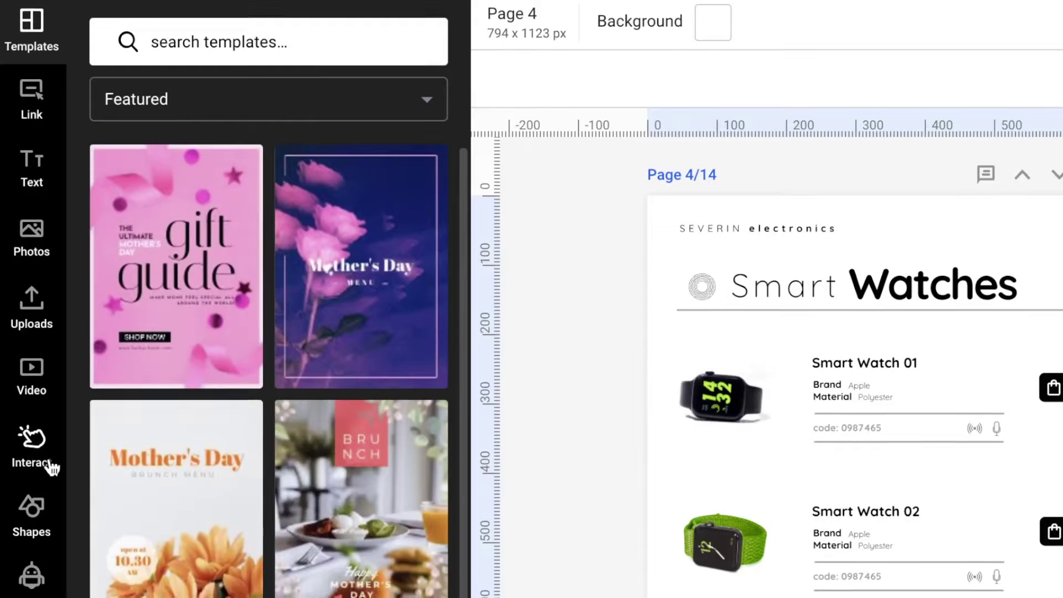
Step: Place a narrower Add to list shopping button beside Smart Watch 04
click(47, 460)
drag(347, 399, 603, 494)
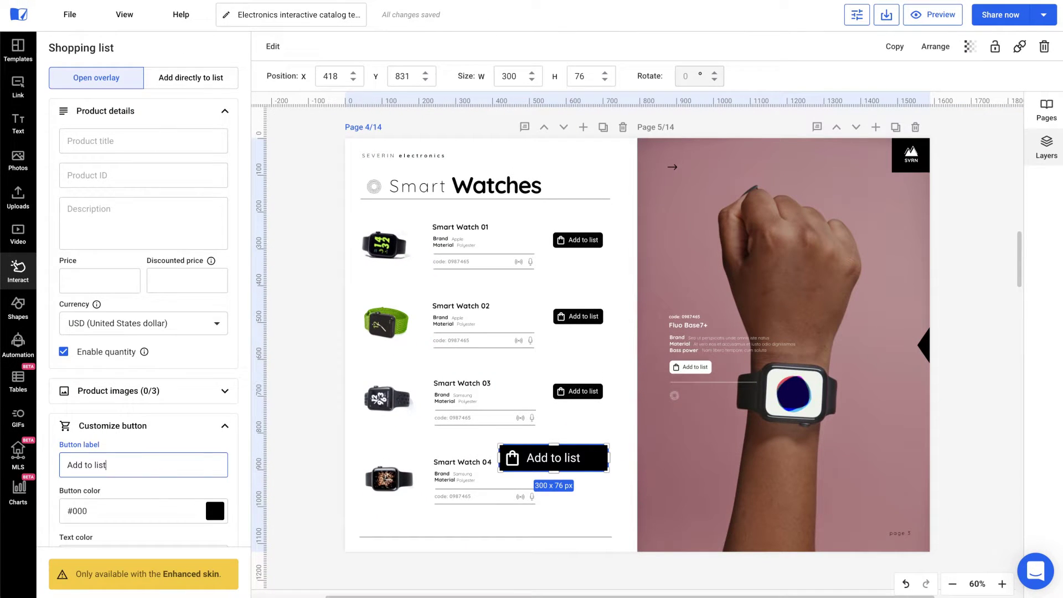
click(584, 477)
click(593, 459)
drag(609, 458, 588, 481)
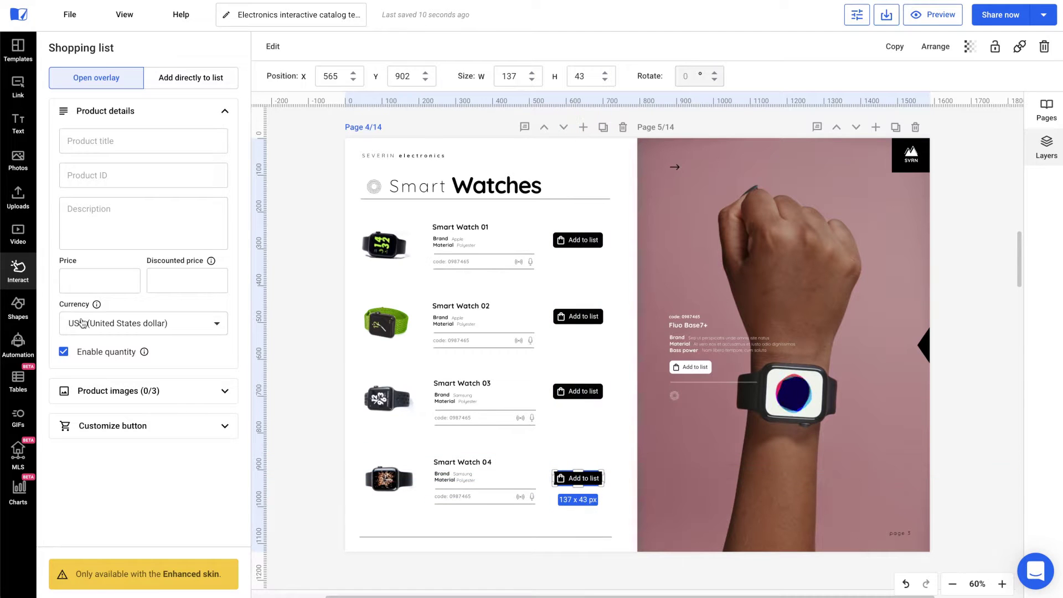
Step: Cover the Smart Watch 04 row with a shopping area and preview the flipbook
click(18, 269)
drag(77, 239, 611, 502)
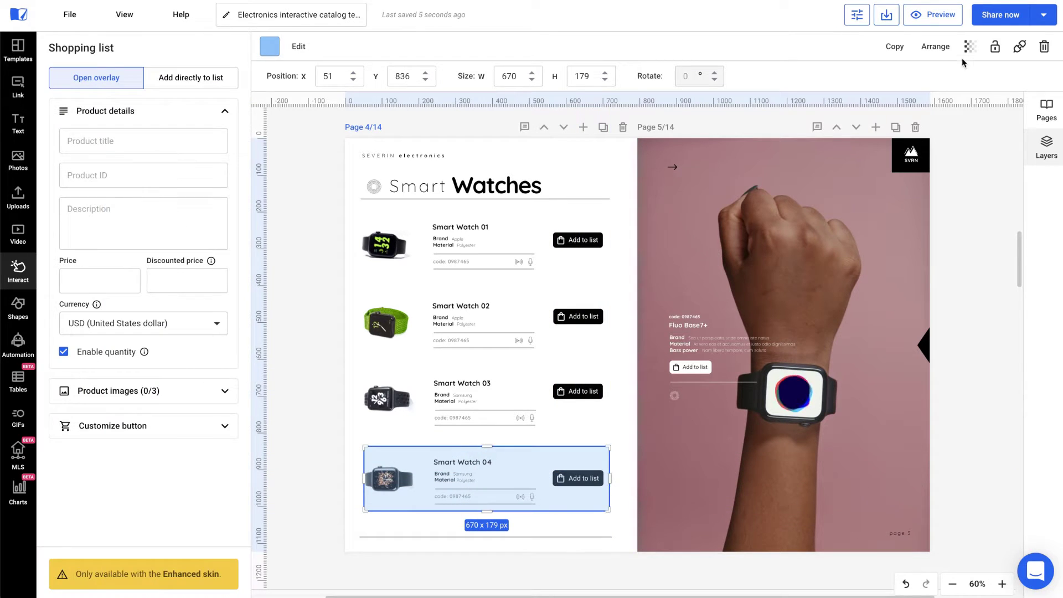
click(929, 13)
Step: In preview, add Smart Watch 01 and Smart Watch 04 to the shopping list and show it
click(476, 186)
click(482, 364)
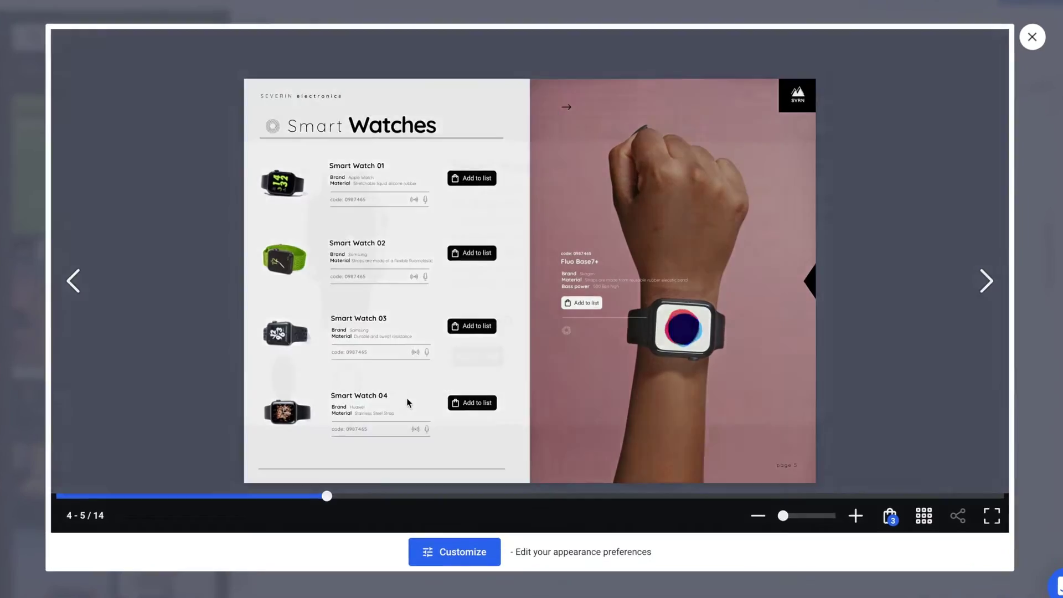
click(474, 400)
click(458, 377)
click(896, 519)
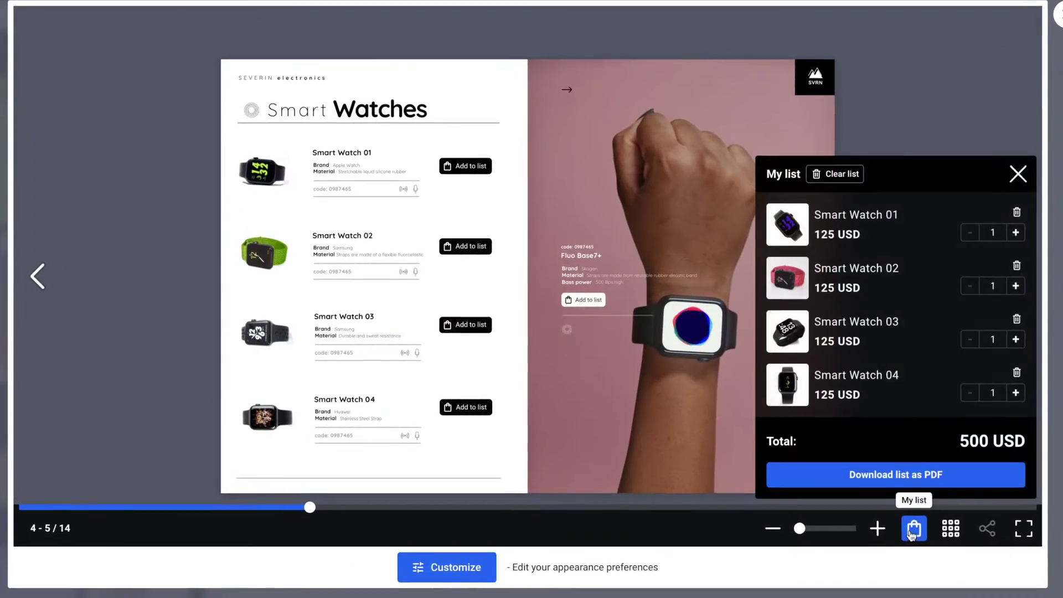
Step: Adjust the watch quantities in the shopping list with the plus and minus controls
click(1022, 231)
click(1022, 286)
click(1022, 286)
click(1022, 339)
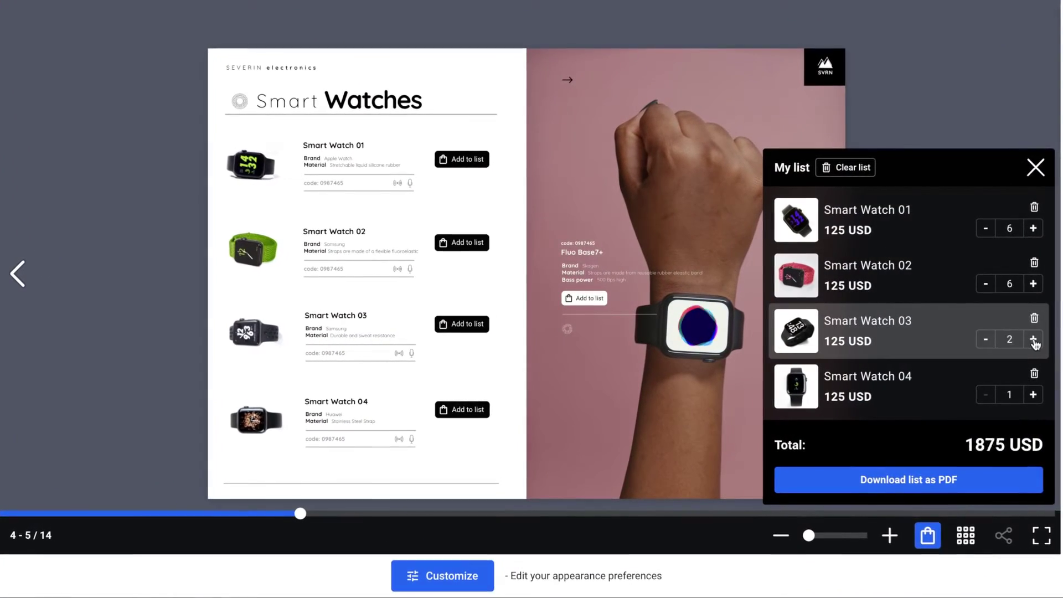
click(1022, 339)
click(1022, 394)
click(1035, 395)
click(1036, 395)
click(1035, 395)
click(988, 283)
click(988, 284)
click(988, 284)
click(988, 228)
click(987, 228)
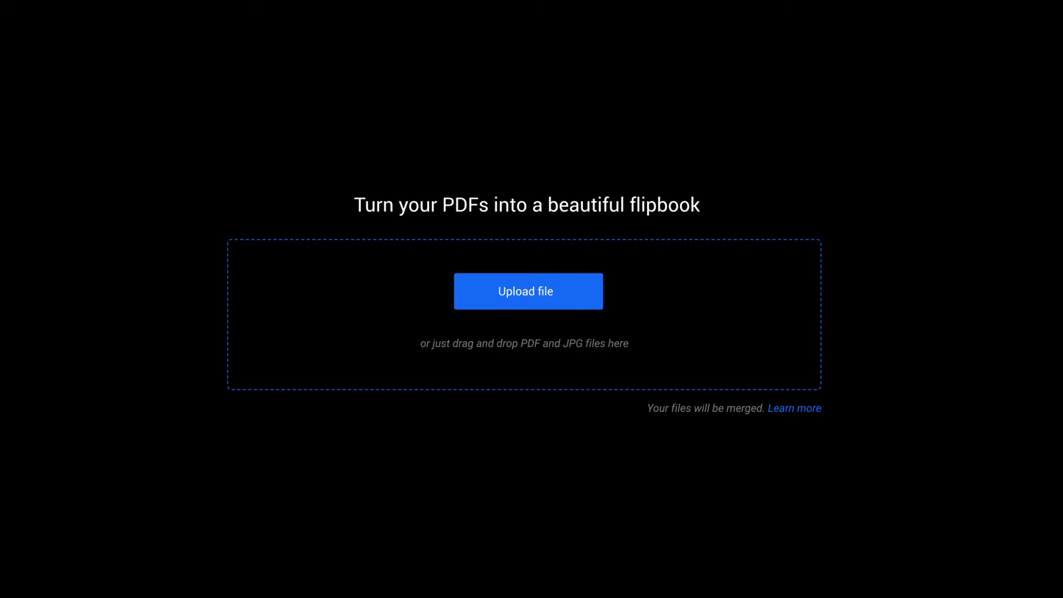
Step: Upload the product catalog PDF as an Enhanced-skin flipbook and open it in the Editor
drag(1060, 236, 801, 261)
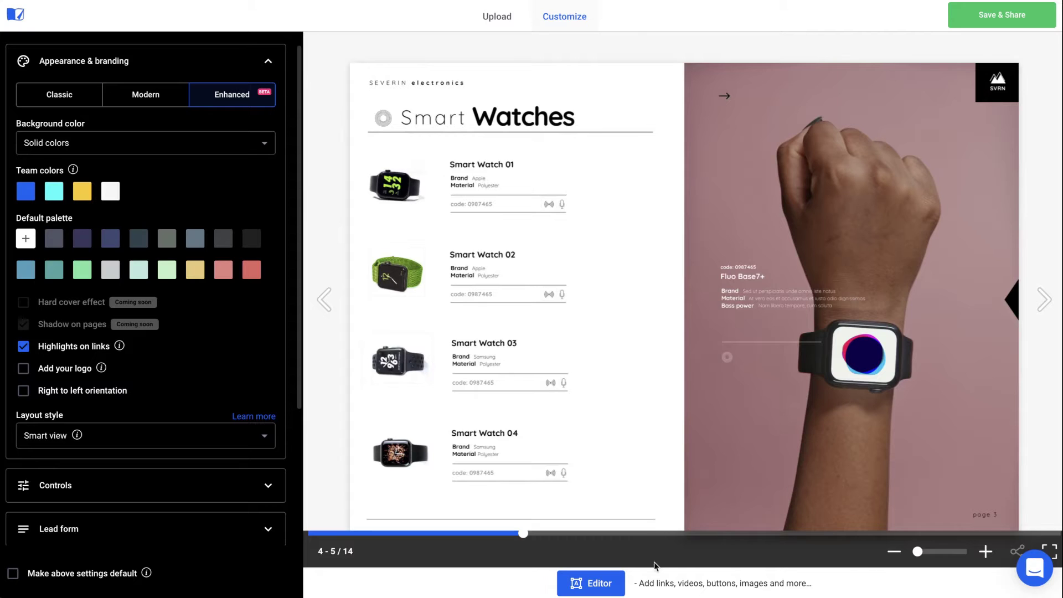
click(591, 584)
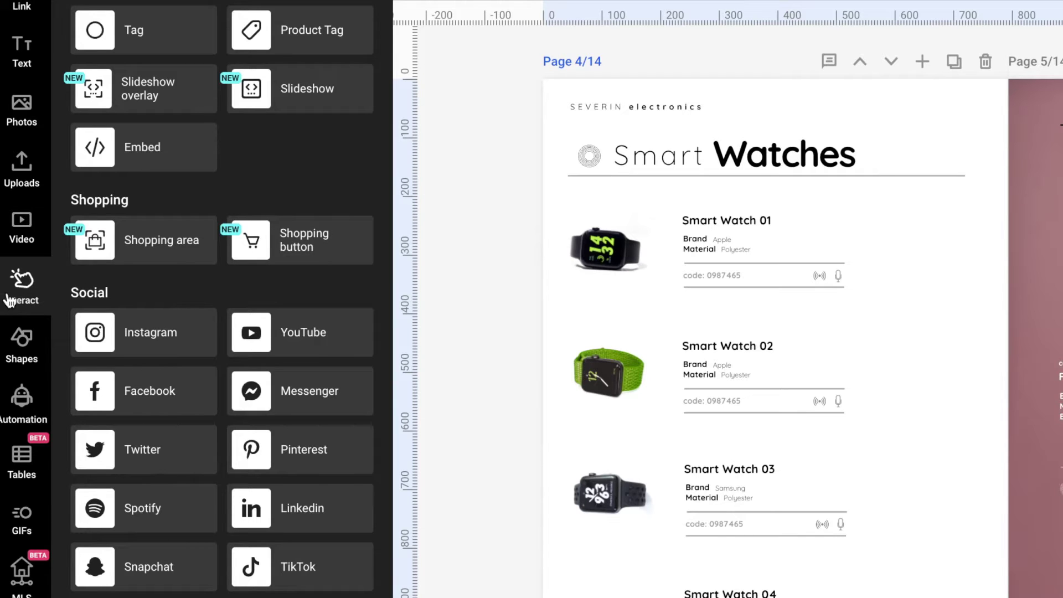
Step: Add a 156 x 40 px Shop this item button next to Smart Watch 01 on page 4
drag(275, 261, 892, 263)
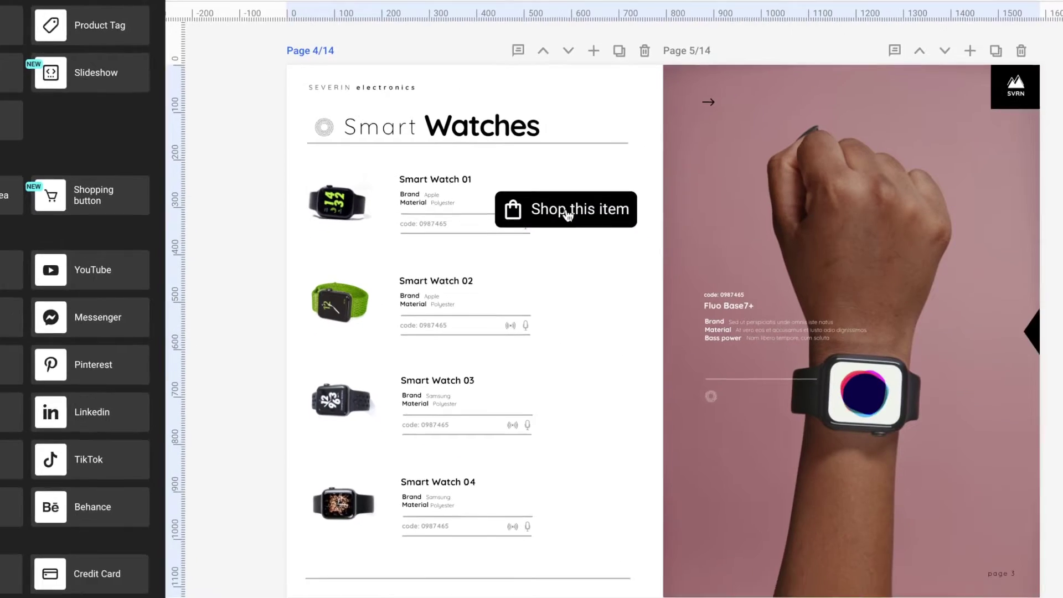
drag(637, 228, 605, 210)
drag(501, 193, 497, 195)
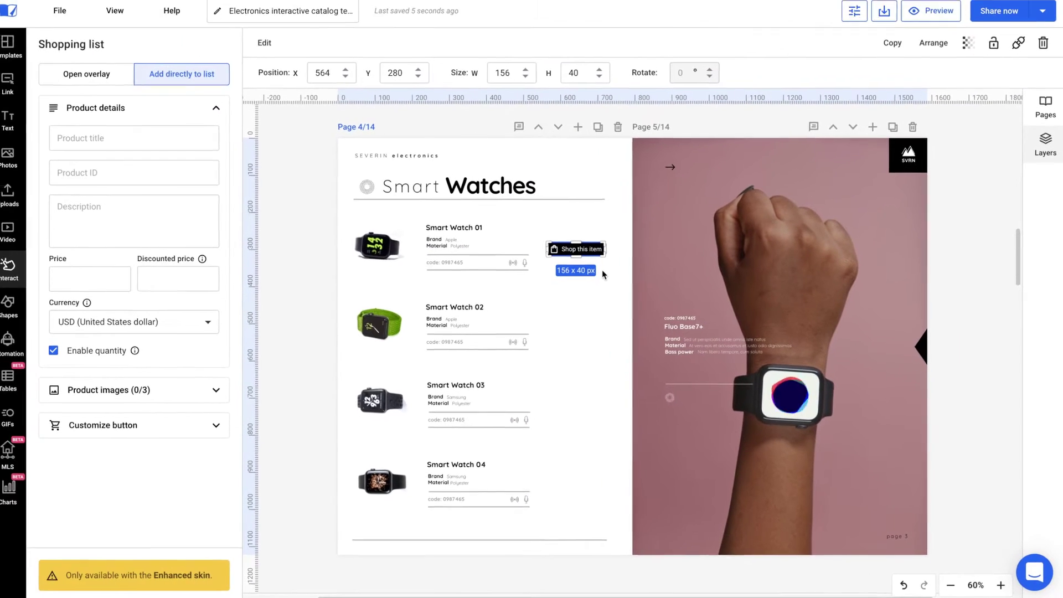
Step: Attach image1.jpeg as the button's product image and set it to add directly to the list
click(183, 390)
click(176, 424)
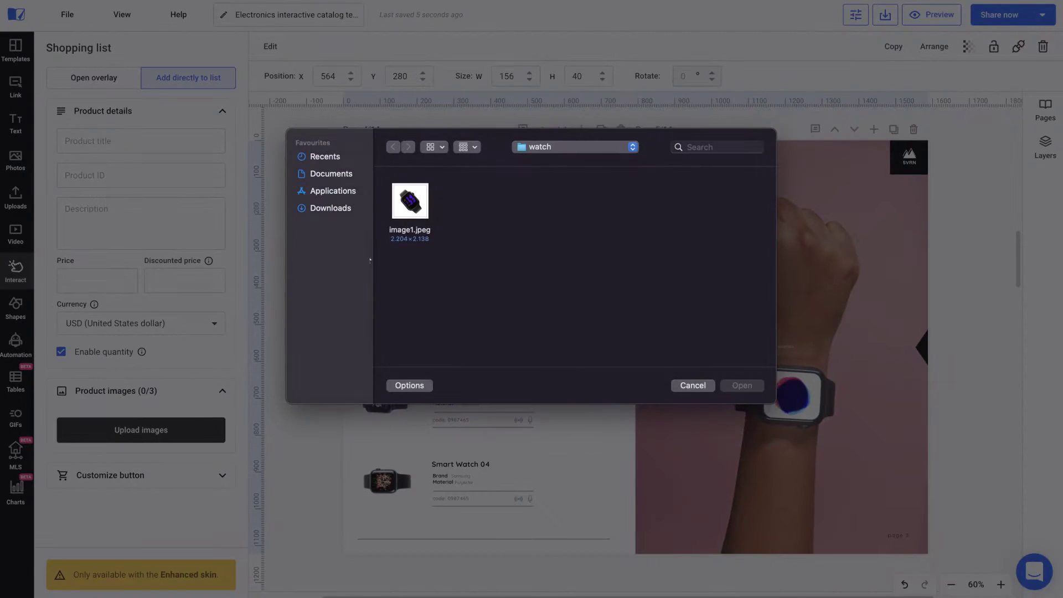
click(411, 206)
click(726, 385)
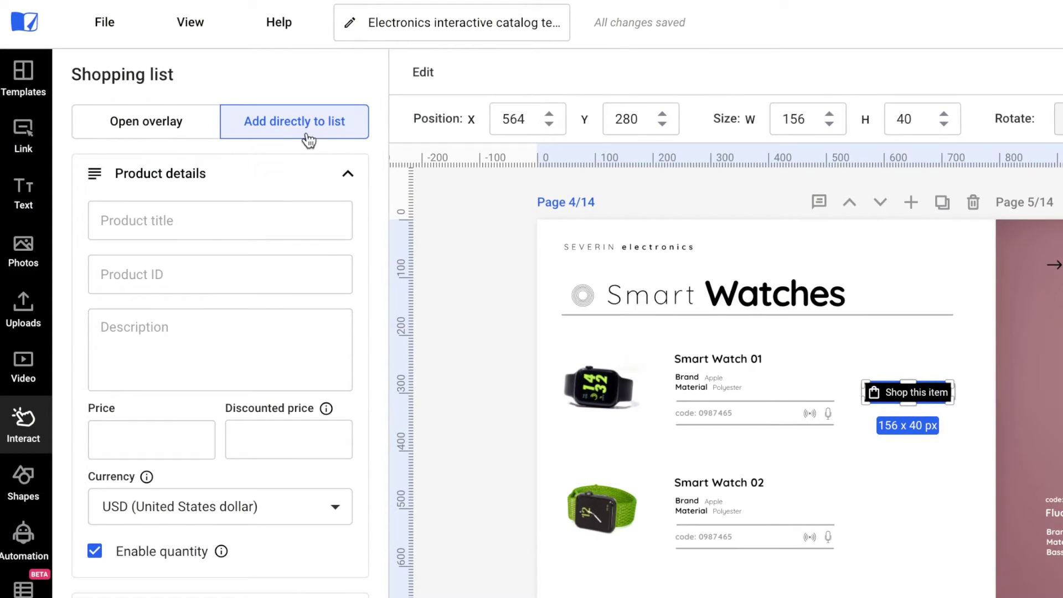
click(202, 136)
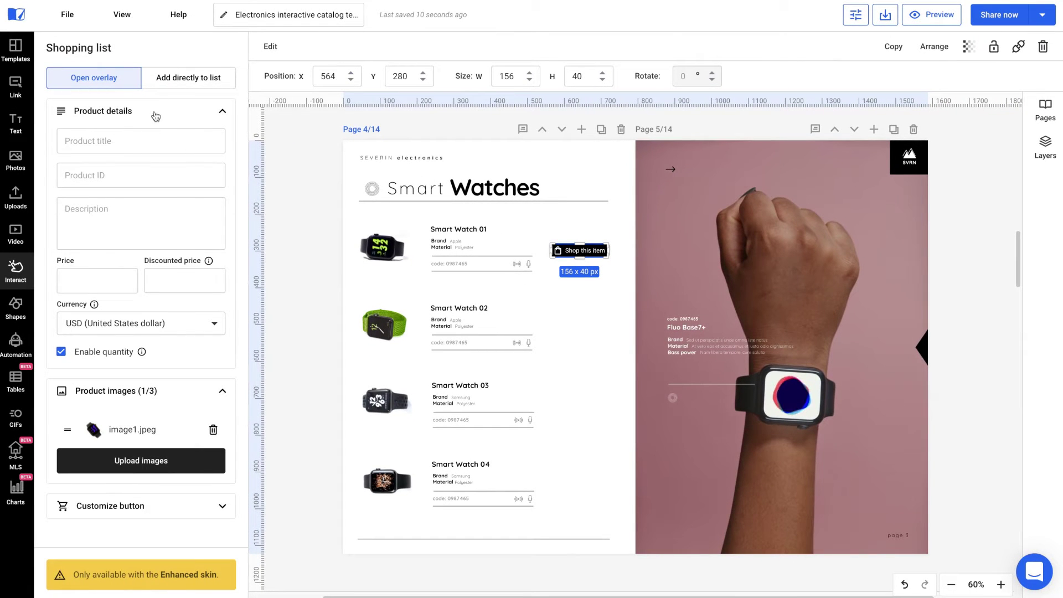
click(158, 83)
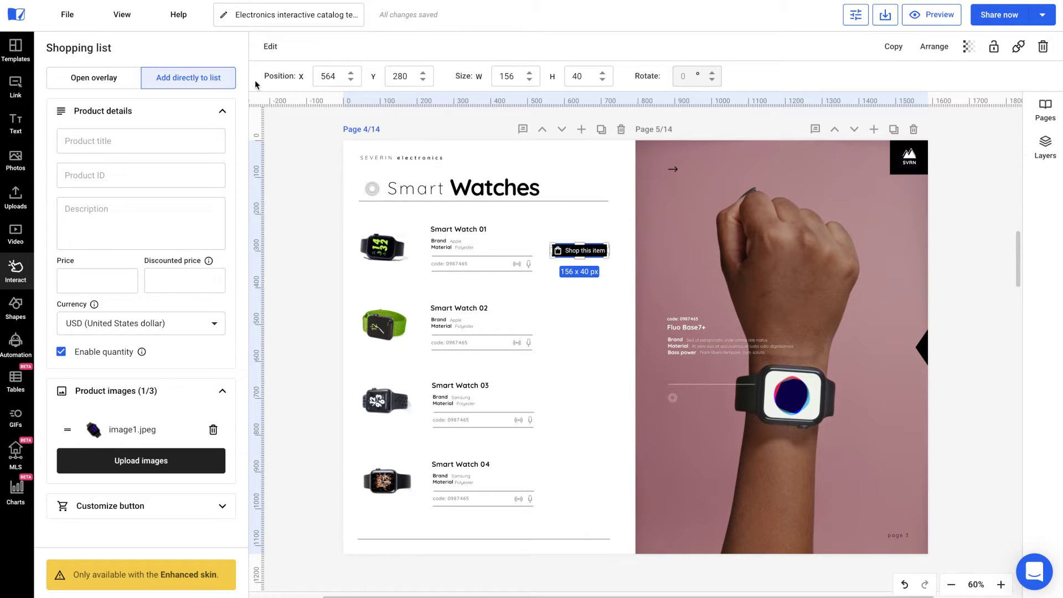
Step: Preview the flipbook and confirm Shop this item adds one watch to the list
click(920, 26)
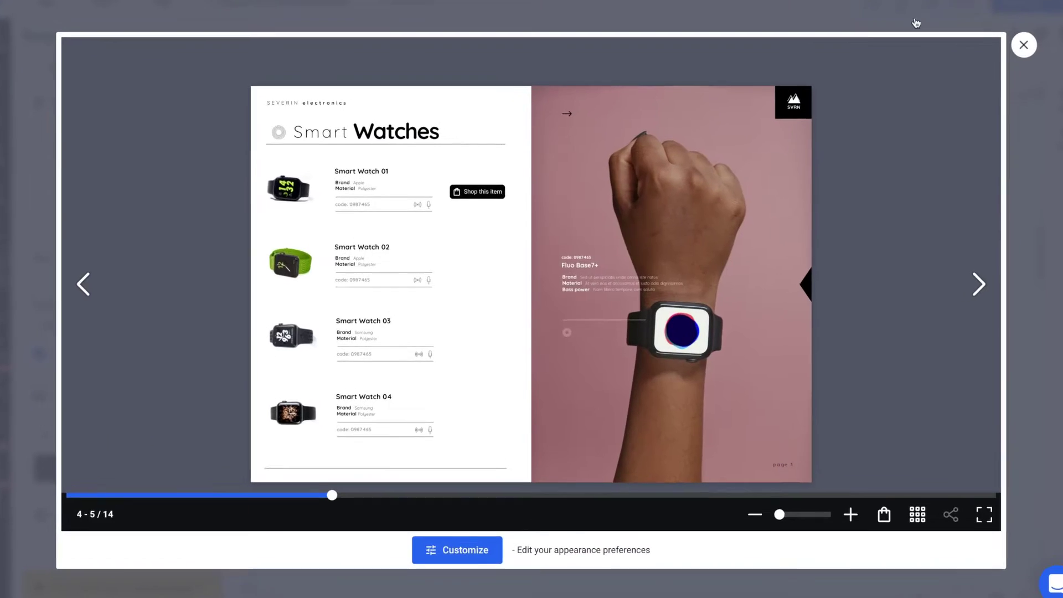
click(468, 160)
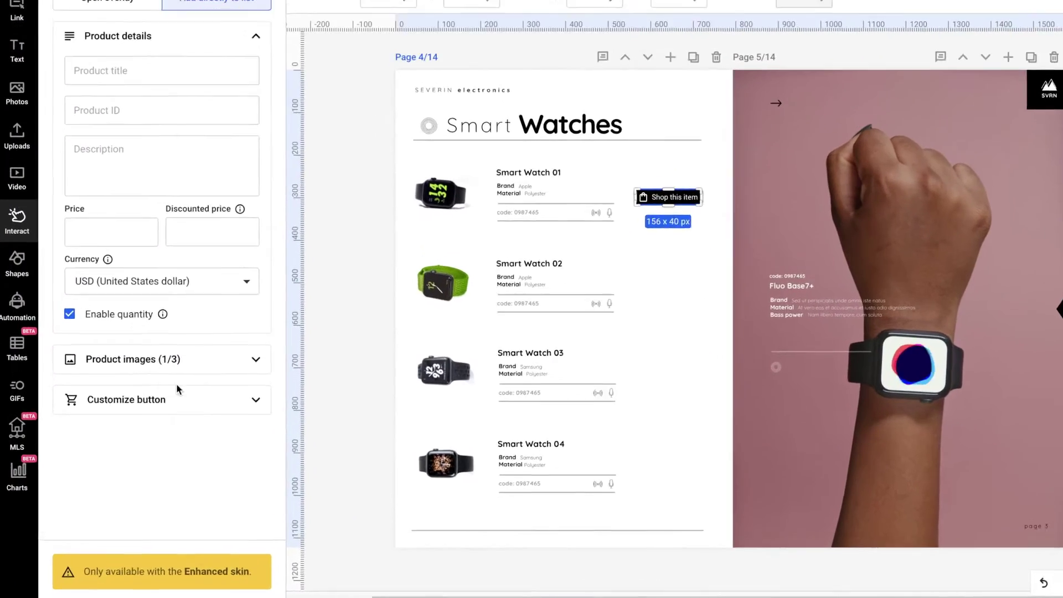
Step: Relabel the button 'Add to list', position it at x 576, and duplicate it
click(141, 426)
drag(126, 466, 108, 471)
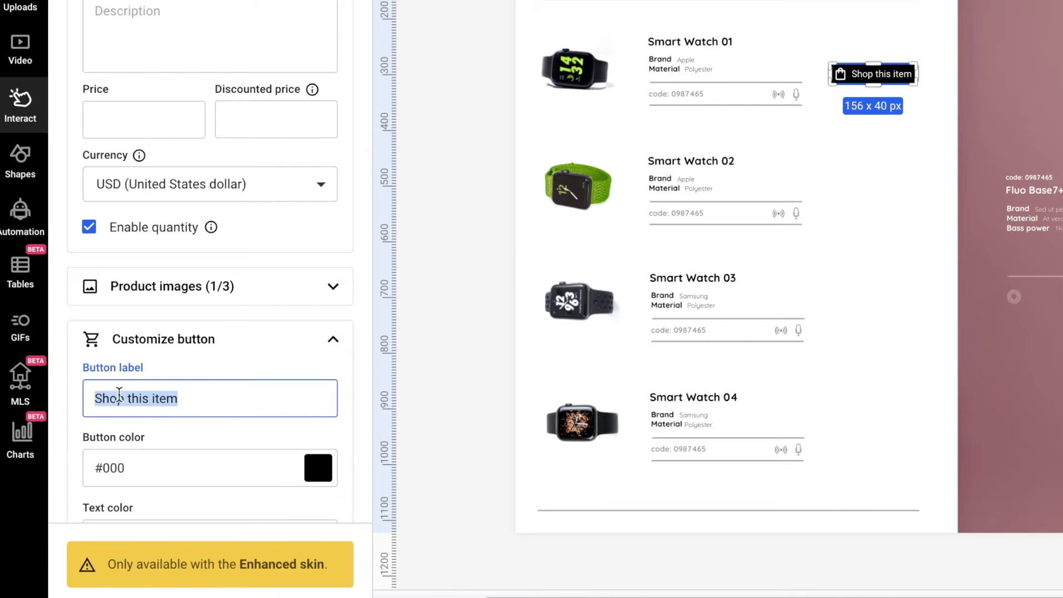
text(Add to list)
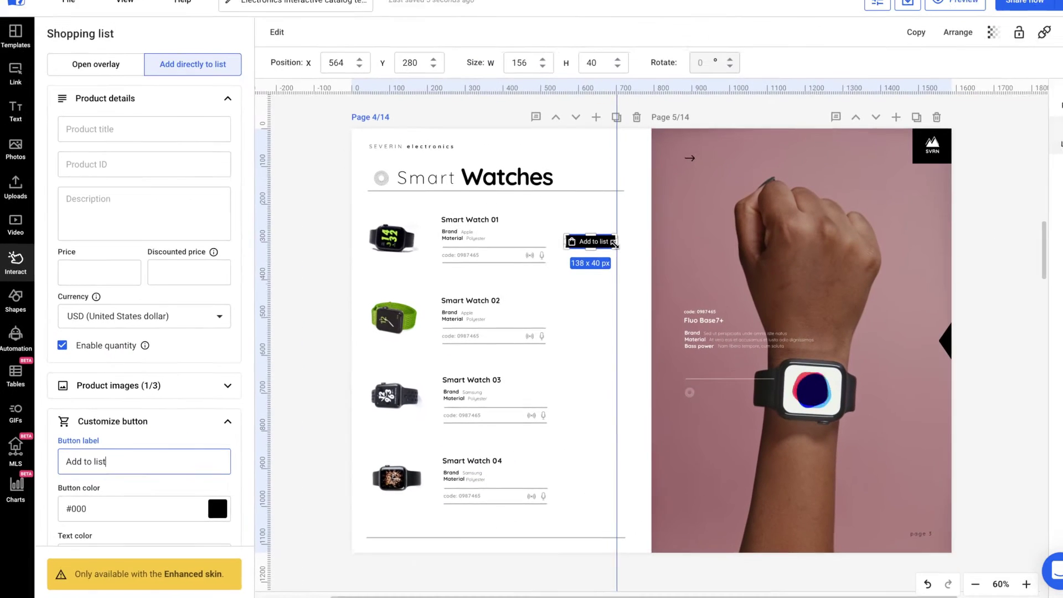
drag(875, 75, 887, 84)
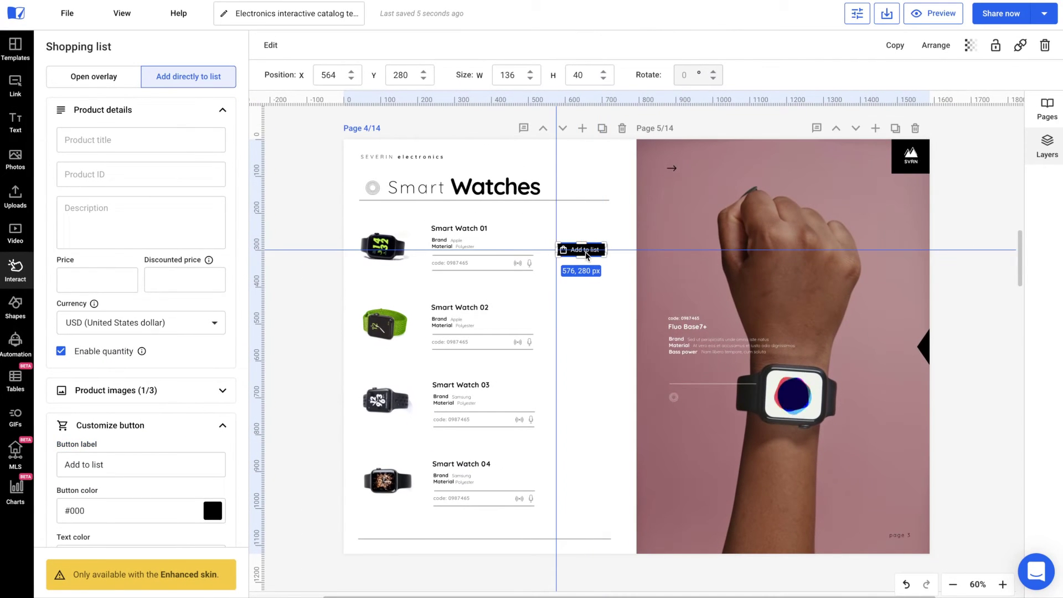
drag(587, 255, 693, 369)
key(ctrl+d)
key(ctrl+d)
key(ctrl+d)
key(ctrl+d)
Step: Make the duplicated button on the pink page white with black text
double_click(692, 370)
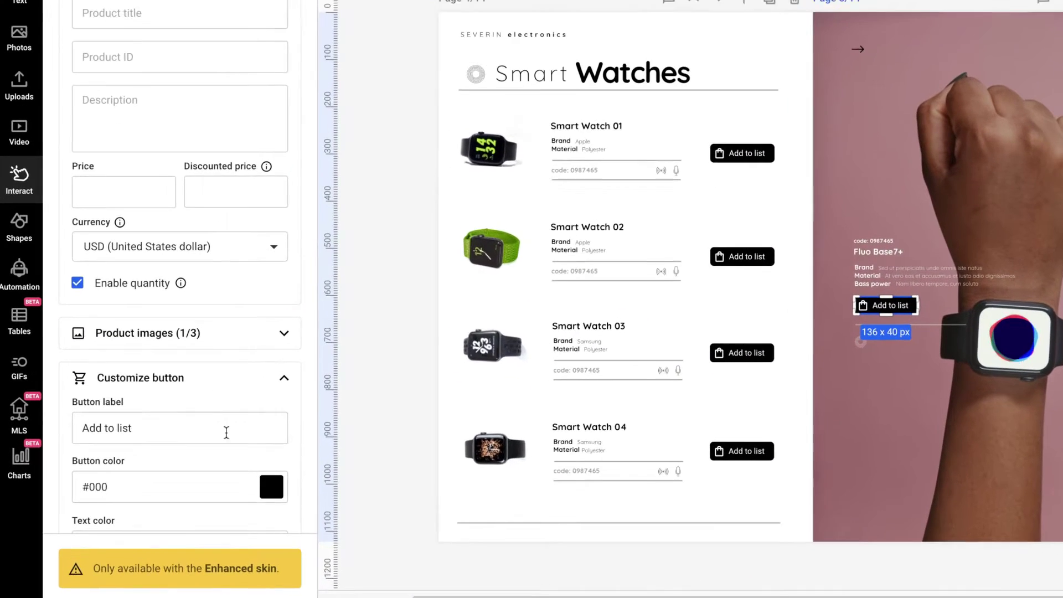
scroll(226, 433, down, 2)
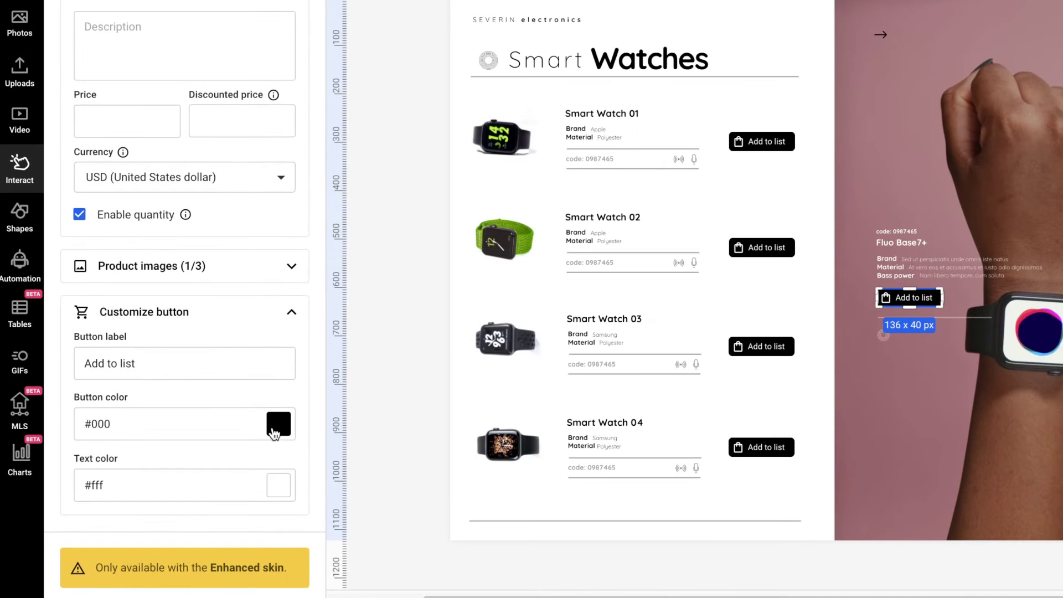
click(272, 427)
click(266, 256)
click(275, 488)
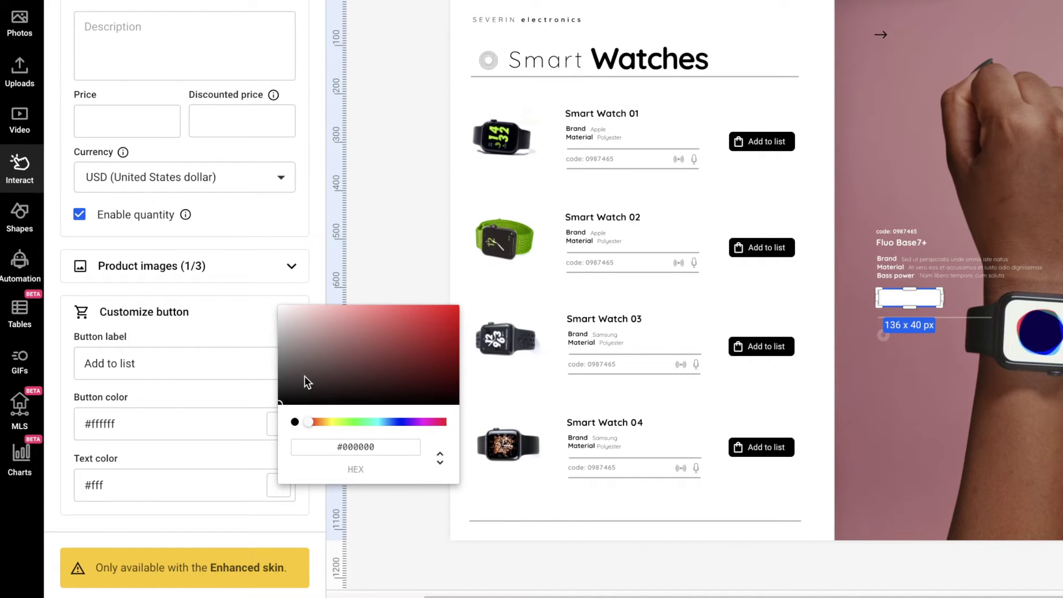
click(361, 503)
click(749, 254)
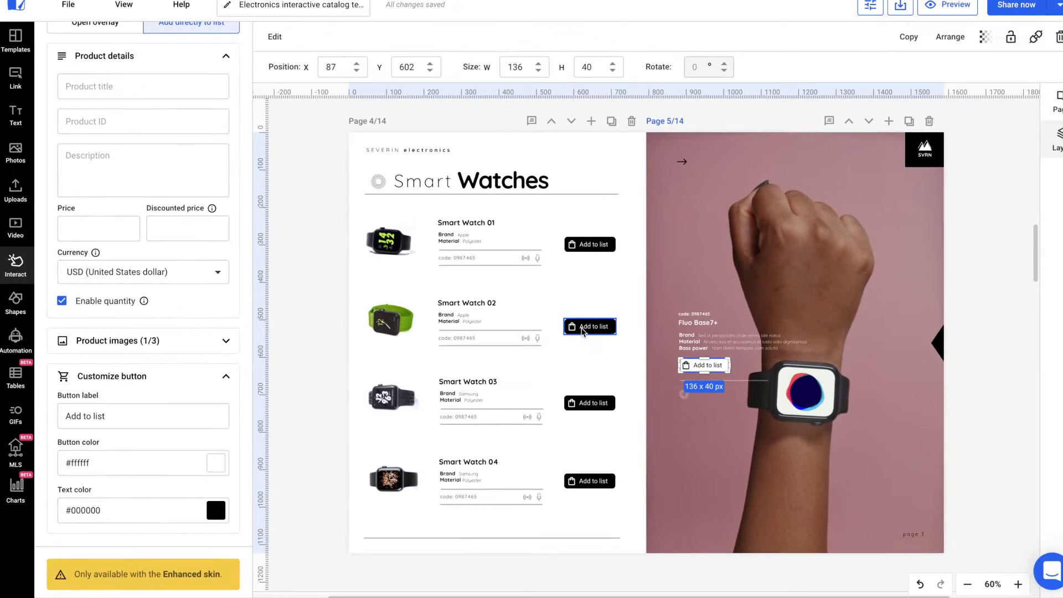
click(165, 355)
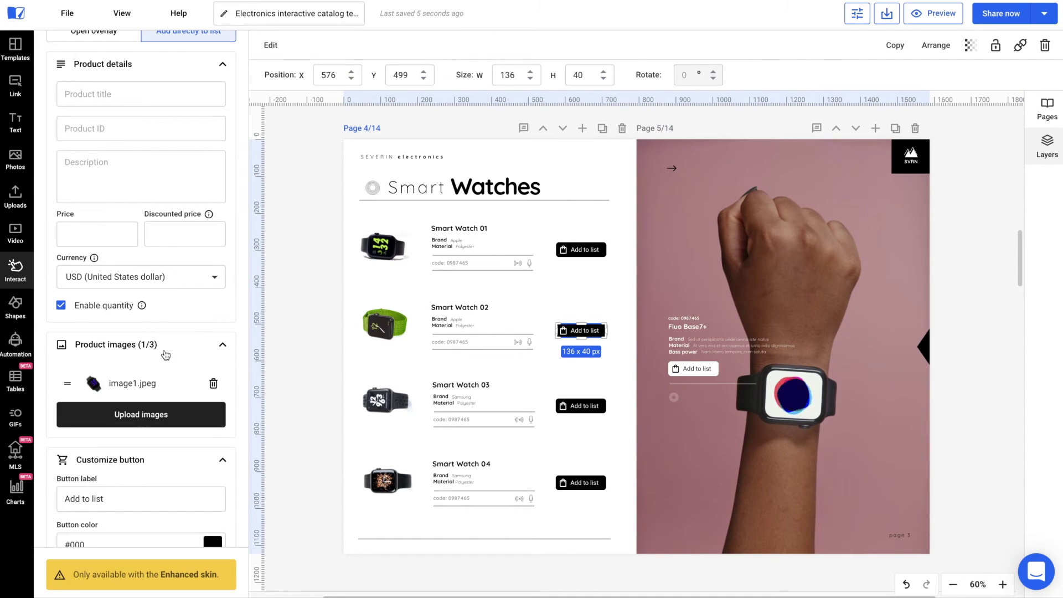
Step: Replace the Smart Watch 02 and 03 button images with image3/image4 and image7/image8
click(214, 384)
click(194, 384)
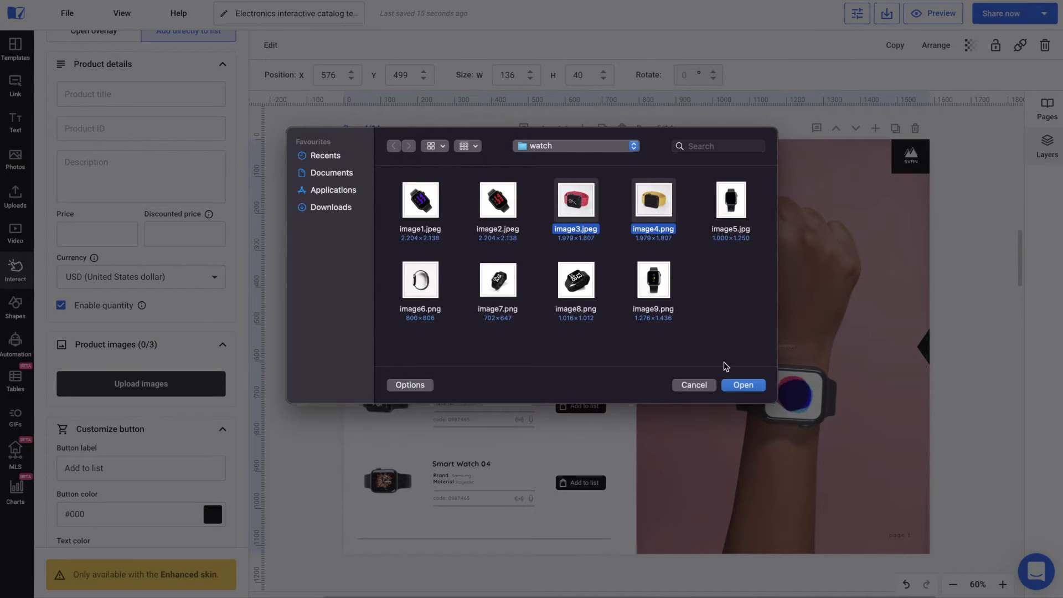
click(743, 384)
click(585, 406)
click(213, 383)
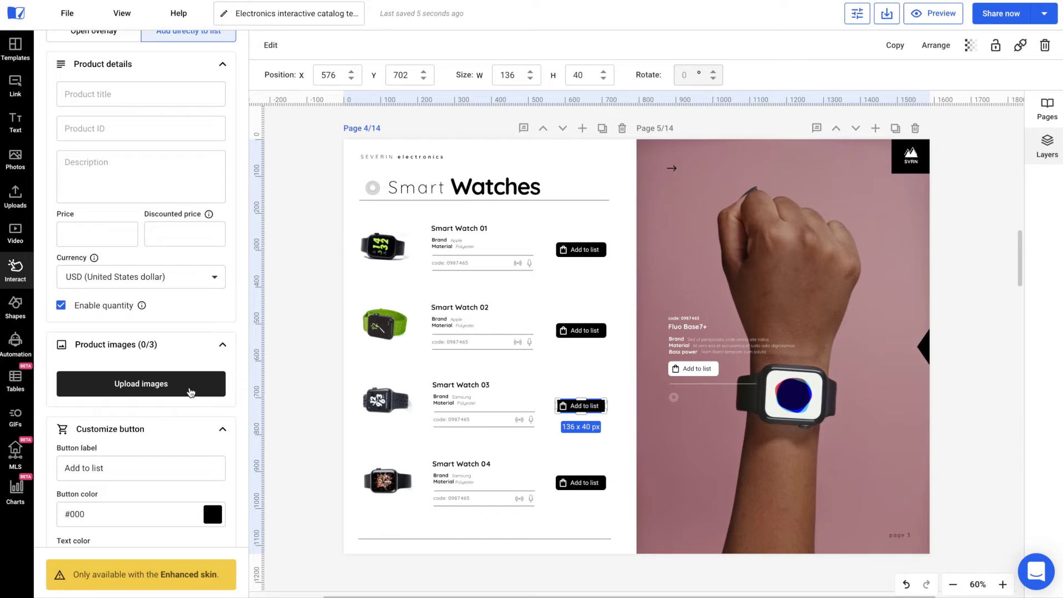
click(190, 385)
drag(468, 246, 559, 309)
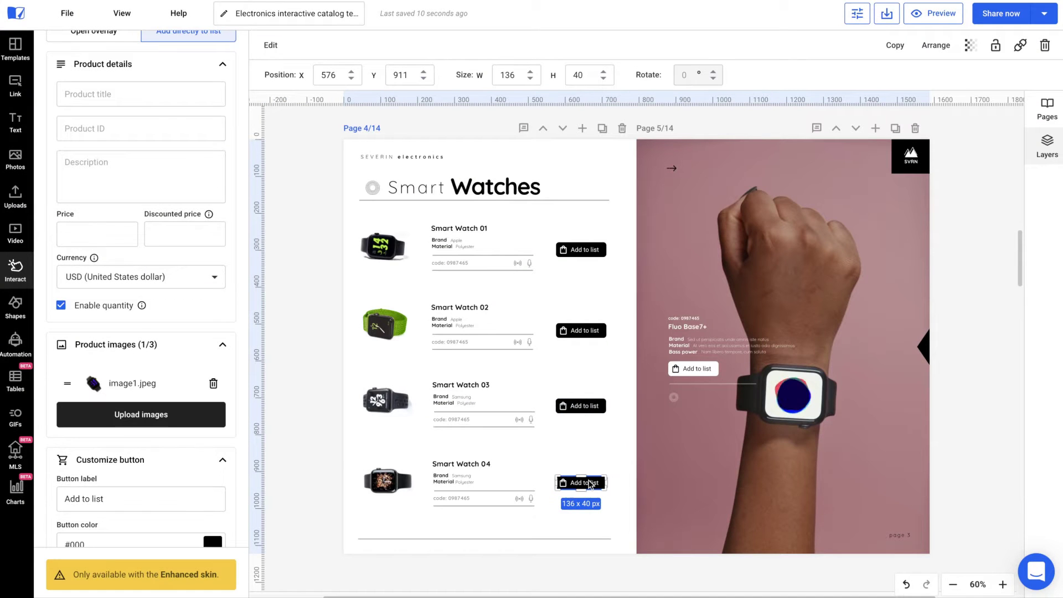
Step: Replace the Smart Watch 04 button's product image with image6.png and image9.png
click(213, 384)
click(185, 386)
click(425, 292)
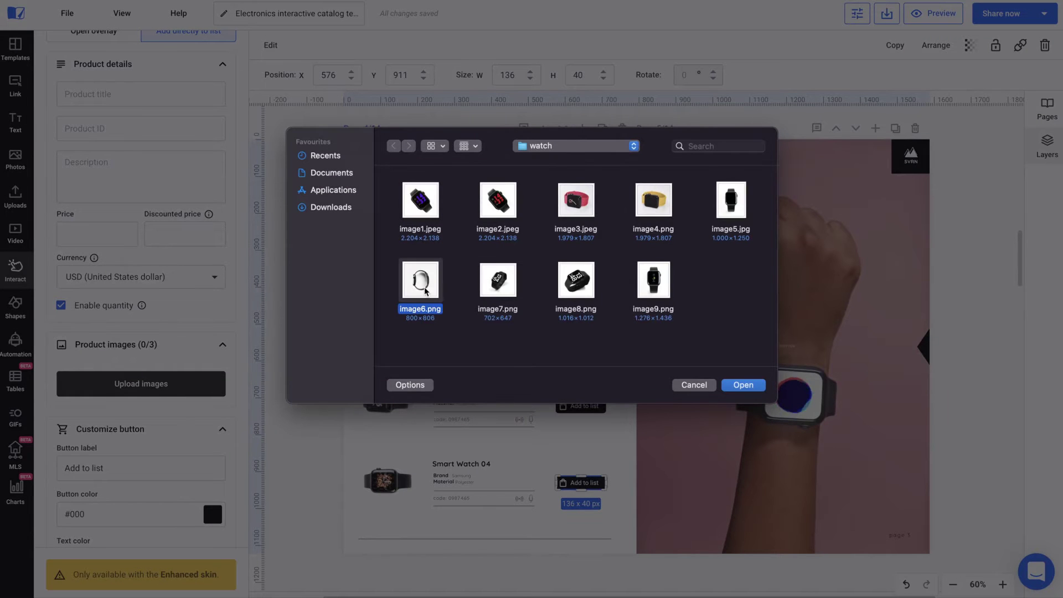
super+click(658, 287)
click(729, 384)
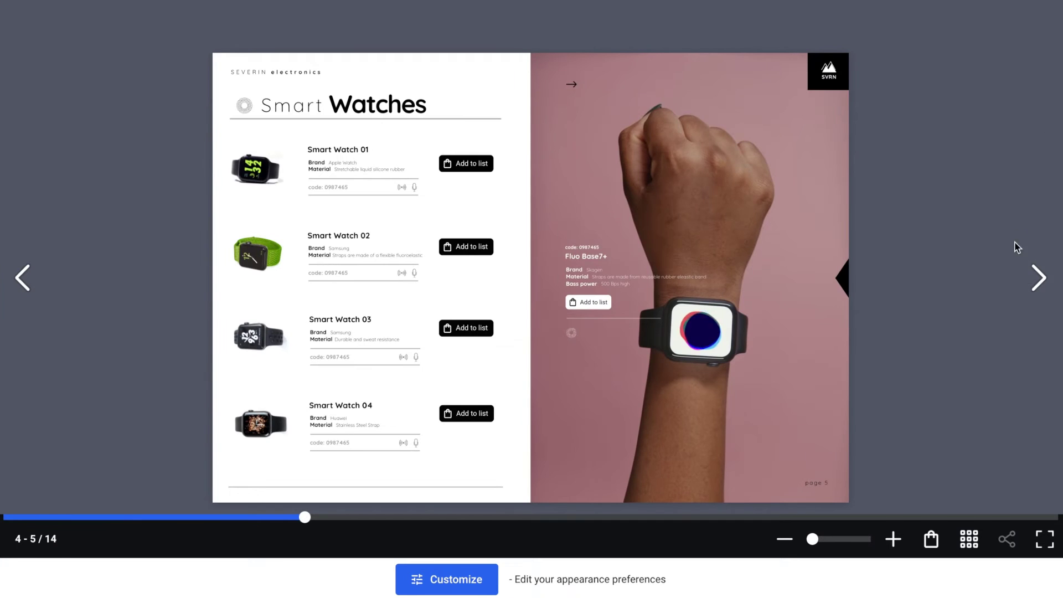
Step: Turn to the headphones page and add Wireless, Golden and Pink Headphones to the list
click(1039, 278)
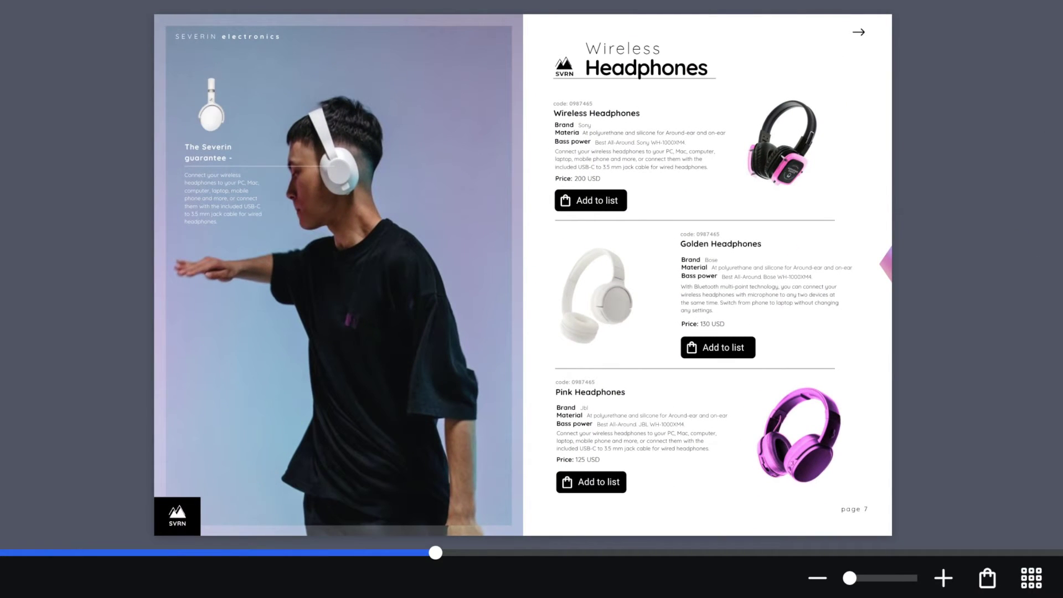
click(619, 206)
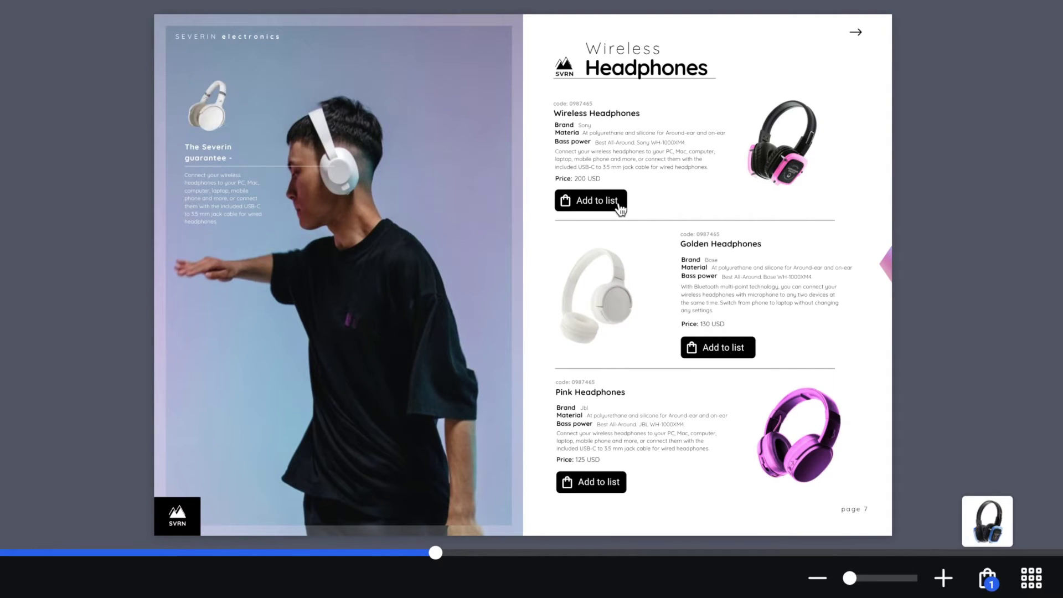
click(704, 351)
click(611, 479)
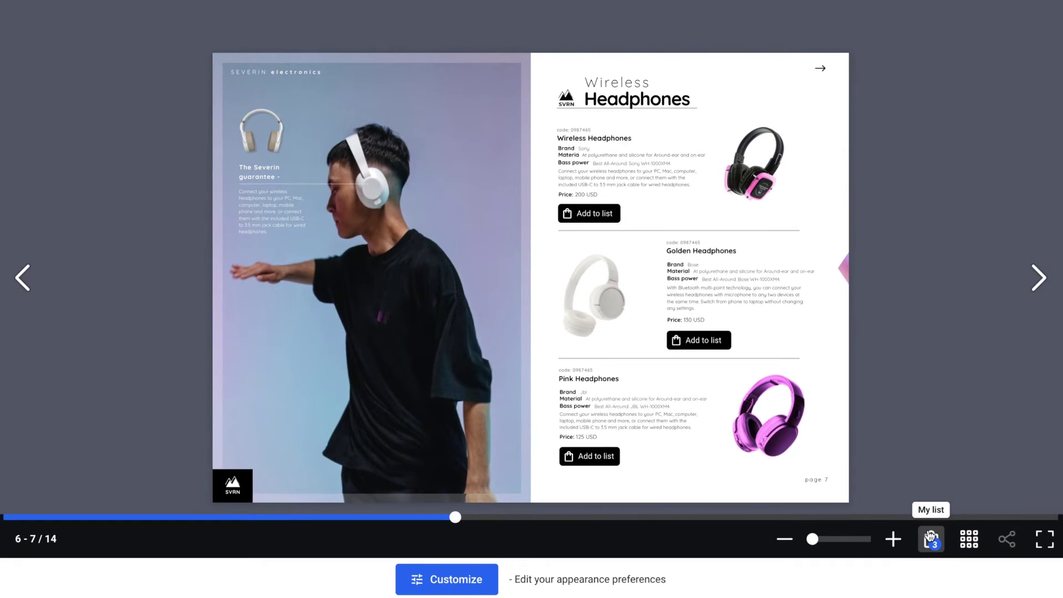
Step: Open the shopping list and set each headphone quantity to 5, totalling 2375 USD
click(931, 536)
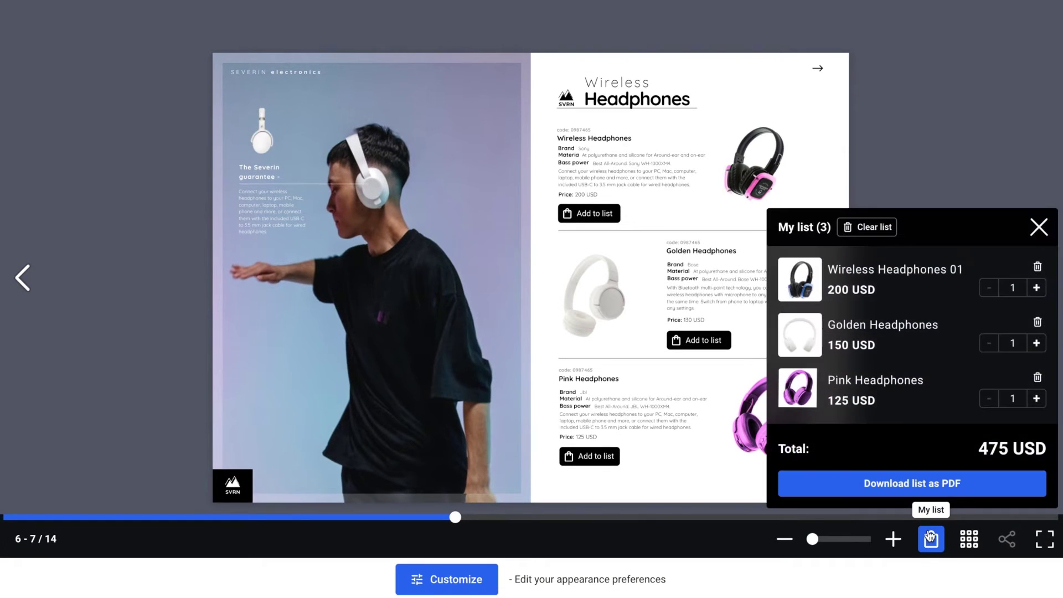
click(1036, 287)
click(1036, 287)
click(1037, 288)
click(1037, 287)
click(1036, 343)
click(1036, 343)
click(1037, 343)
click(1036, 343)
click(1036, 398)
click(1036, 398)
click(1036, 398)
click(1037, 398)
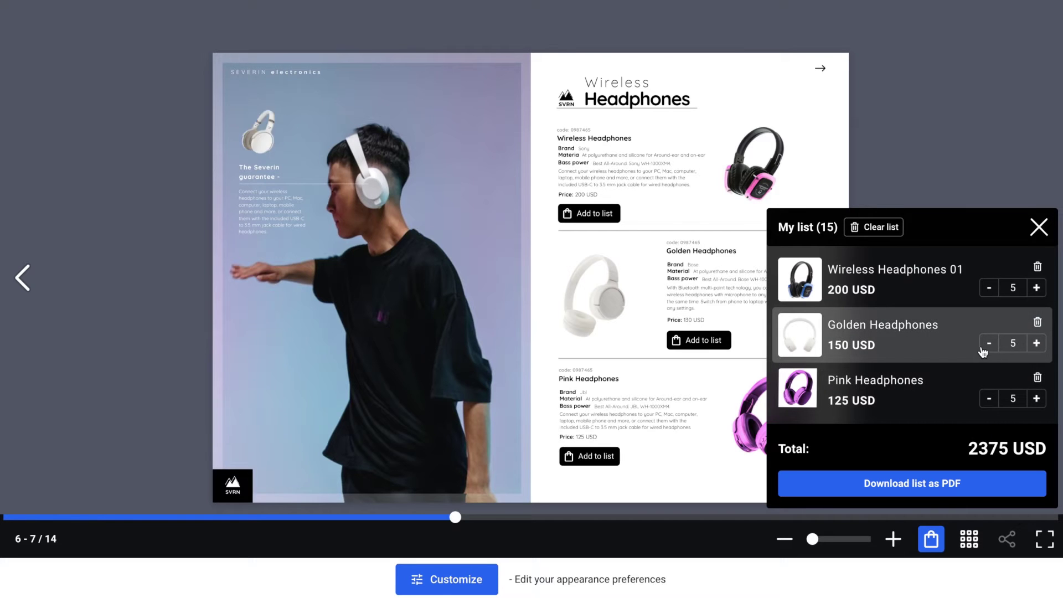
click(989, 343)
click(989, 343)
click(989, 343)
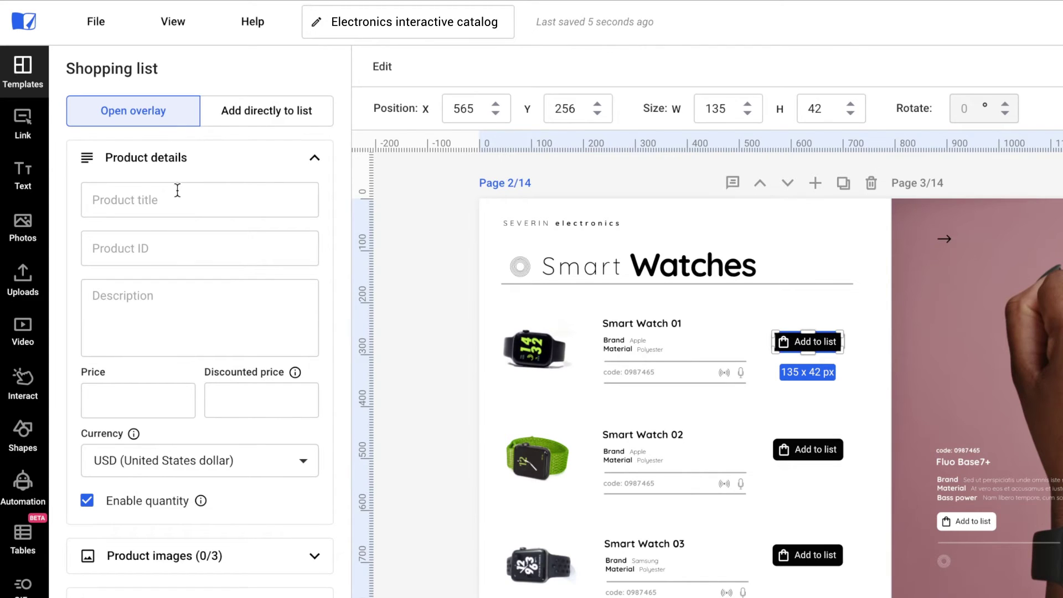
Step: Fill in Smart Watch 01's product ID, pasted description and a discounted price of 125
click(165, 250)
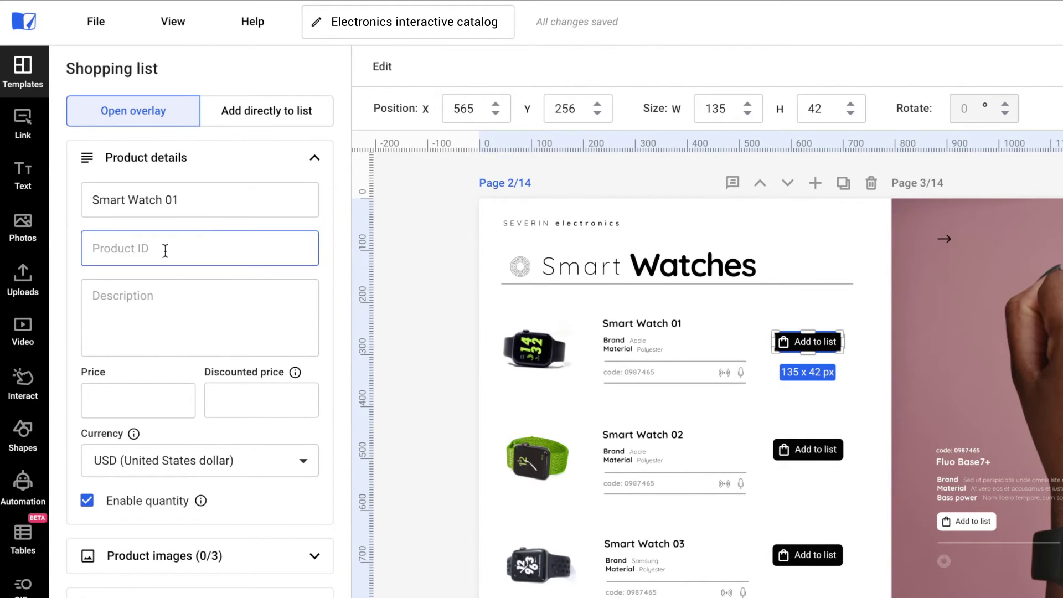
click(159, 292)
text(- The watch becomes, a wireless Bluetooth adaptor capable of extending the capabilities of the wearer's smartphone to the watch.)
click(141, 397)
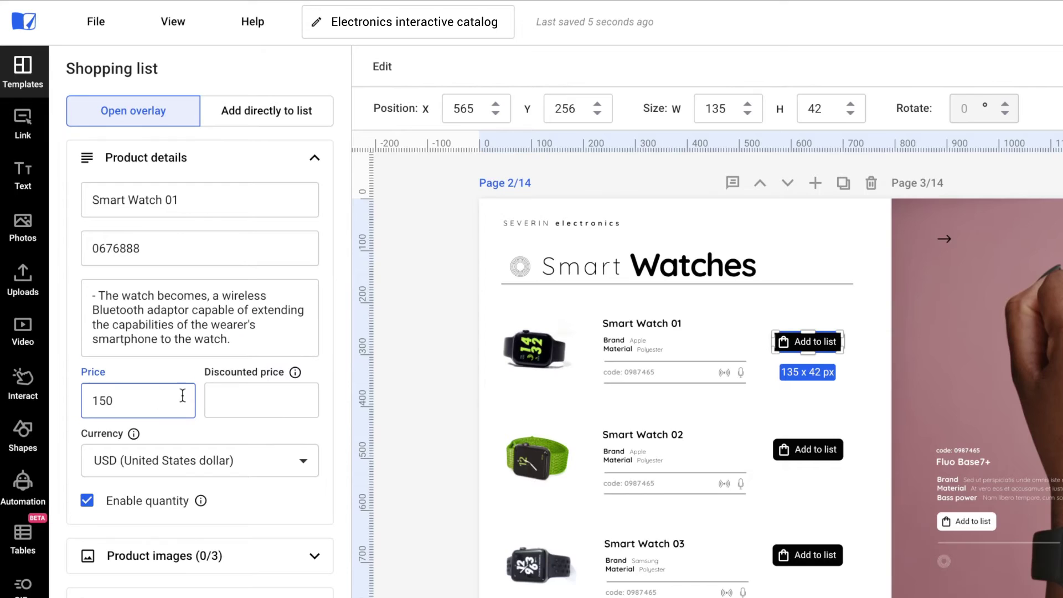
click(214, 398)
text(125)
Step: Upload image1.jpeg, image2.jpeg and image7.png as product images, then preview the catalog
click(211, 556)
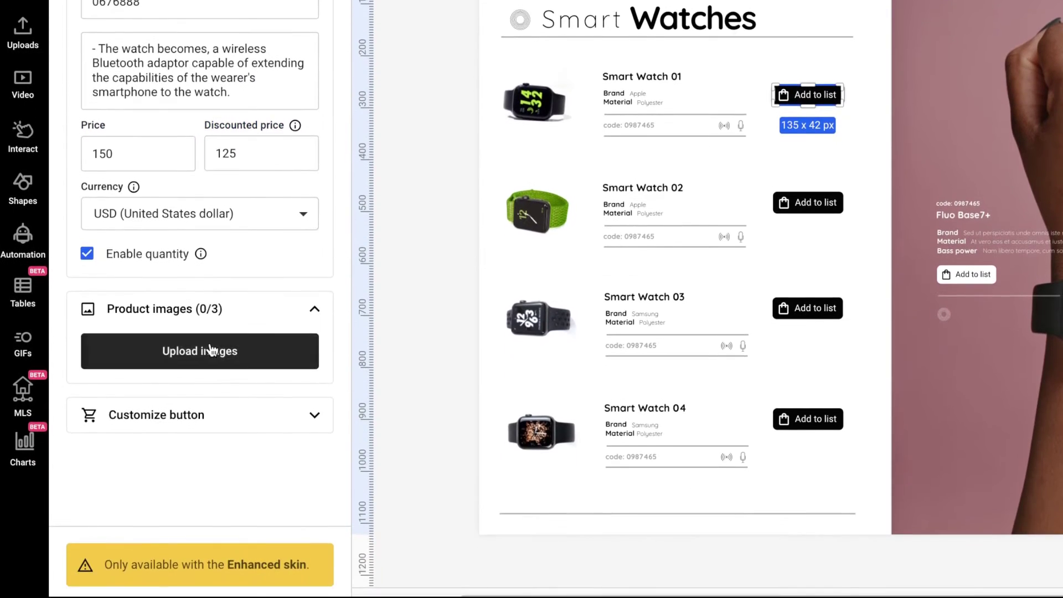
click(210, 350)
click(575, 143)
super+click(430, 190)
super+click(498, 280)
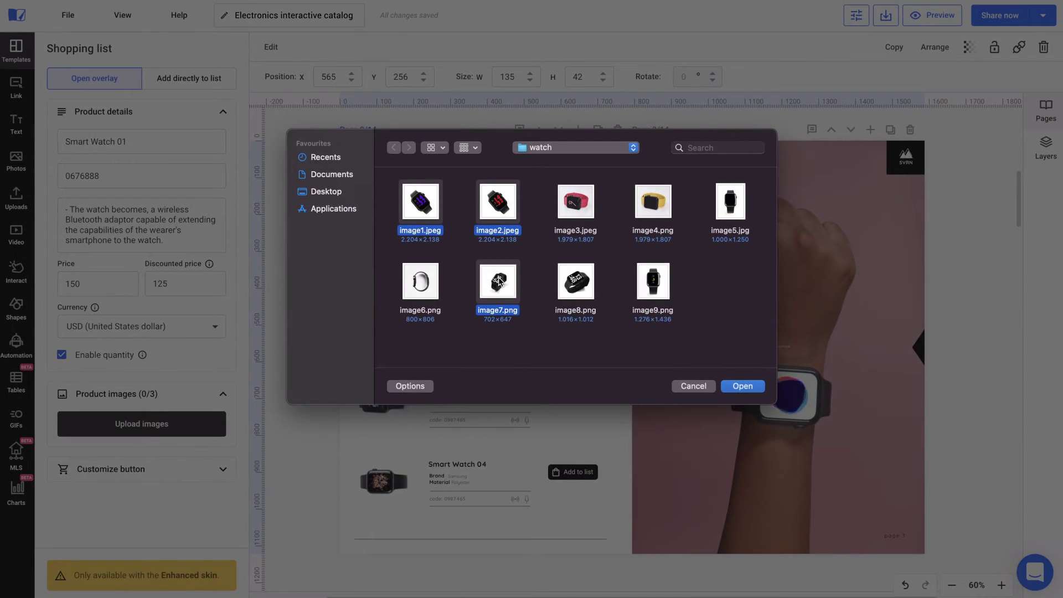
click(742, 386)
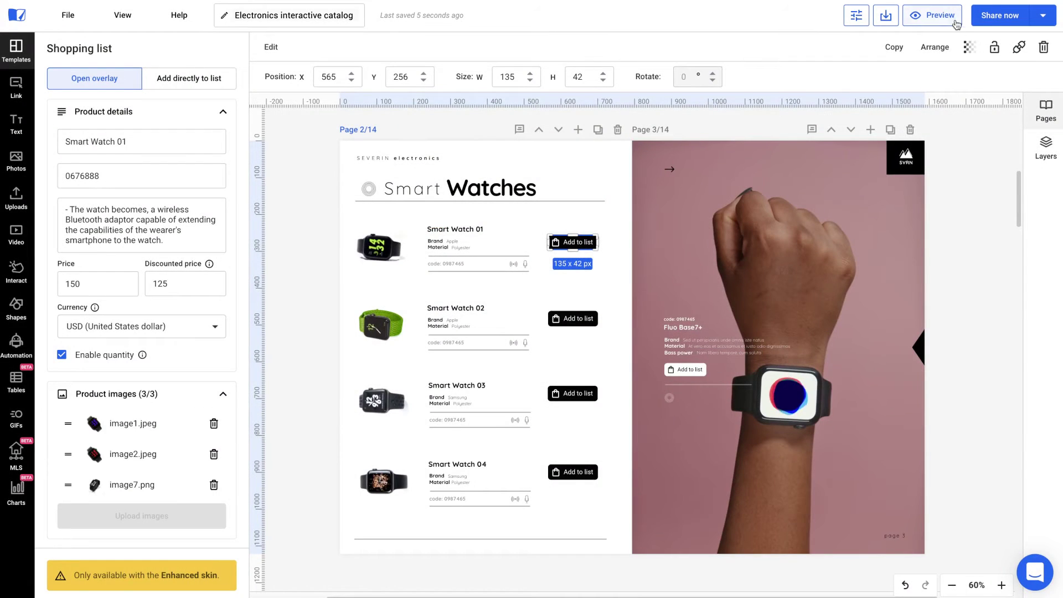
click(925, 22)
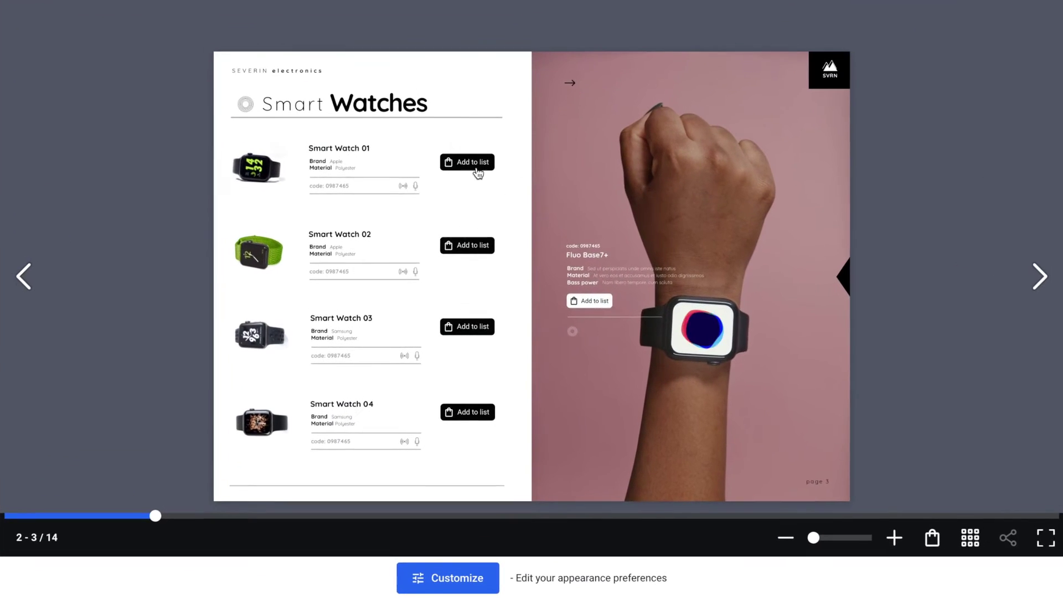
Step: Open the Smart Watch 01 overlay, view its third photo, and add the watch to the list
click(478, 189)
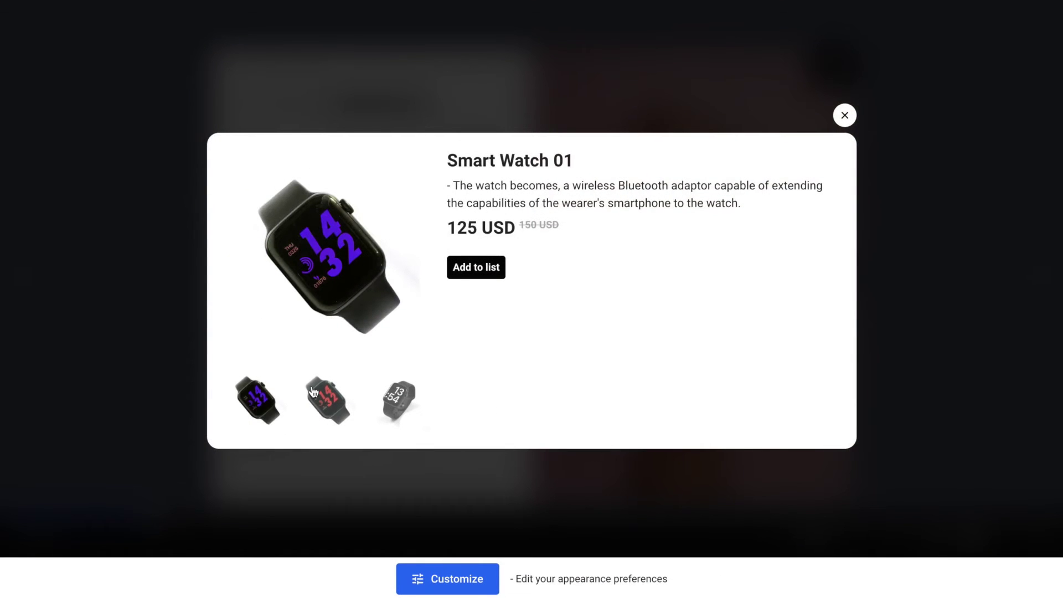
click(395, 393)
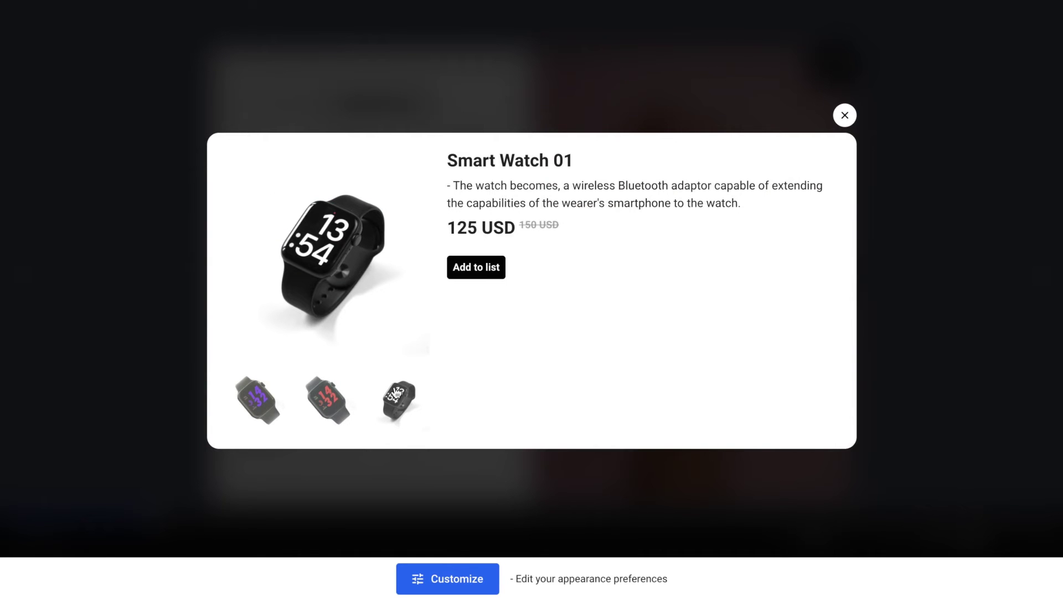
click(488, 277)
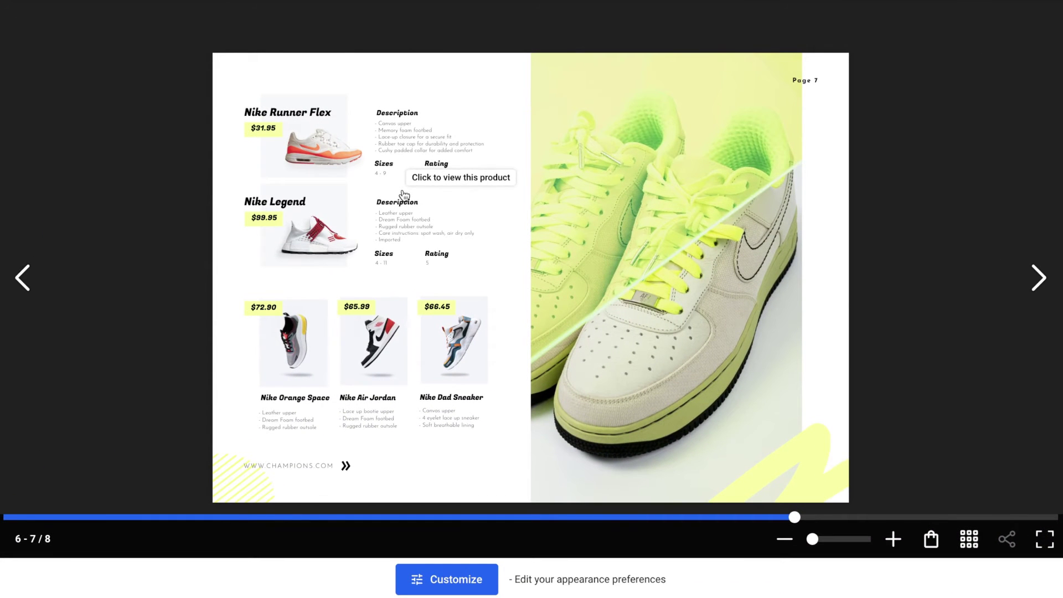
Step: Browse the Nike Orange Space overlay's photos and add the sneaker to the shopping list
click(298, 335)
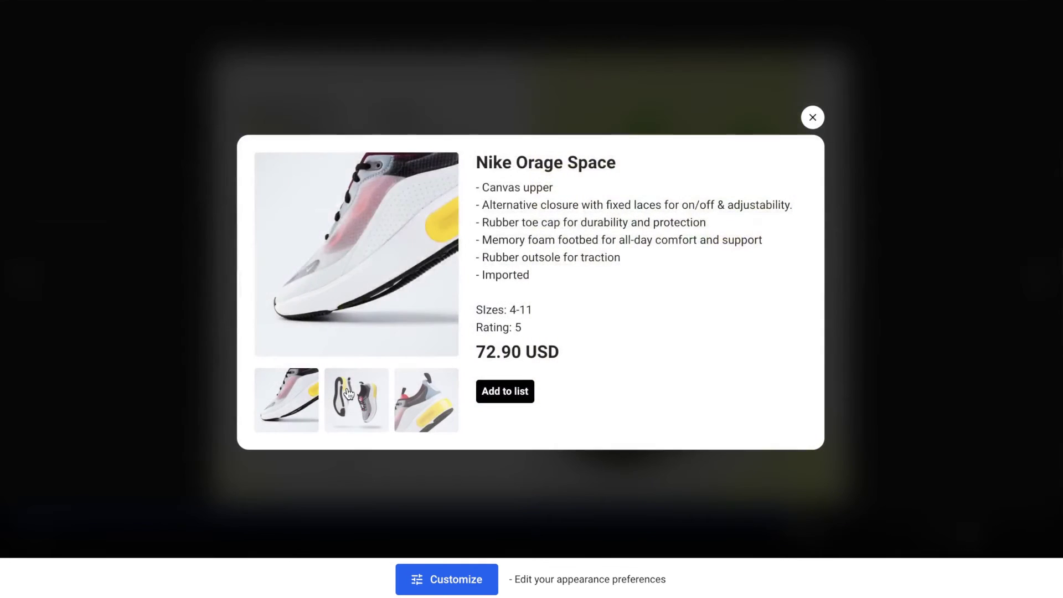
click(349, 395)
click(426, 400)
click(502, 393)
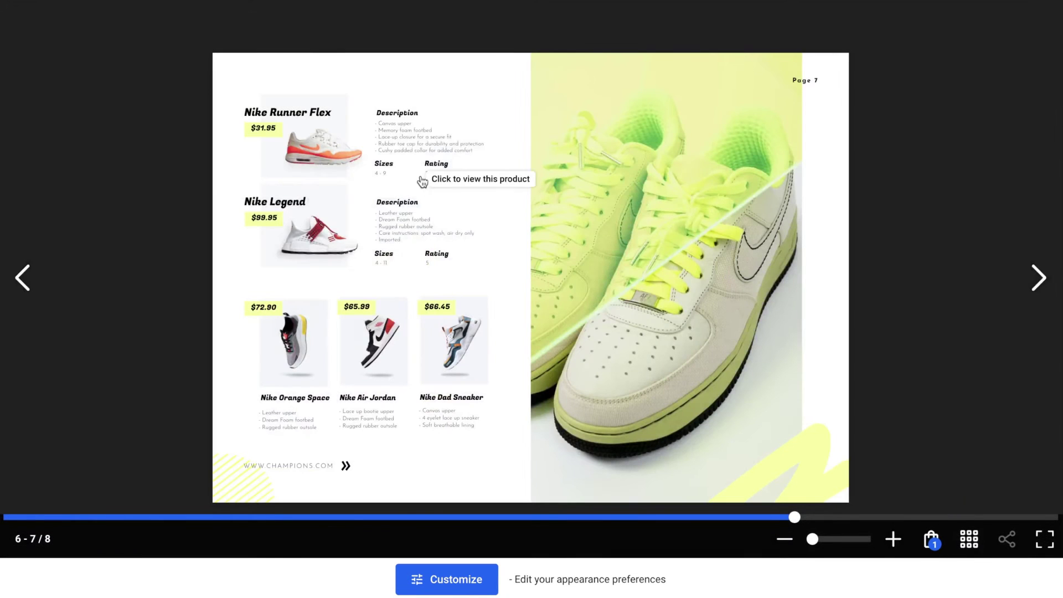
Step: Add Nike Runner Flex to the list and raise its quantity to 3
click(407, 121)
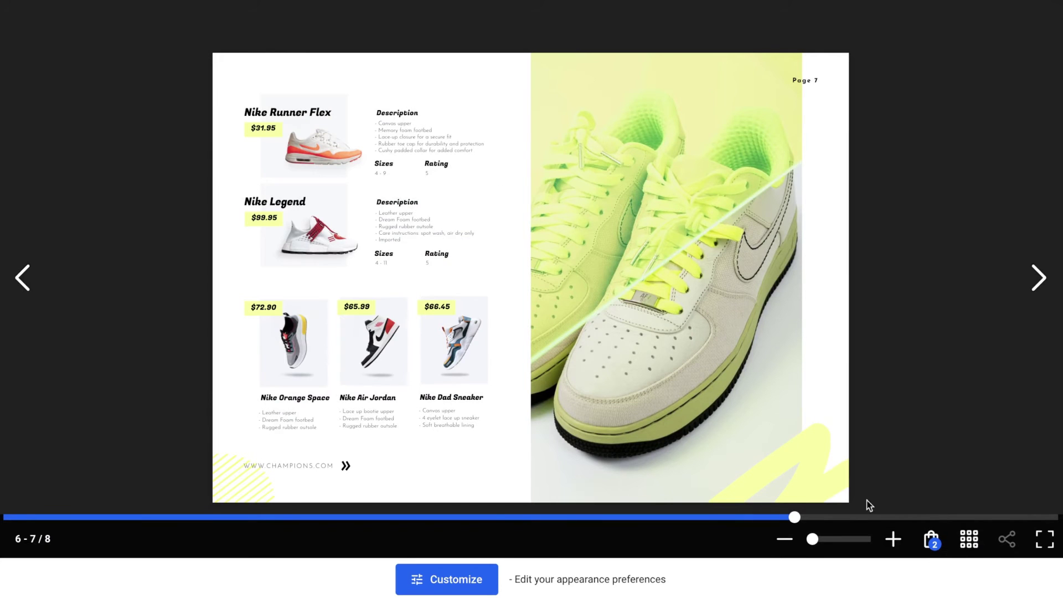
click(932, 540)
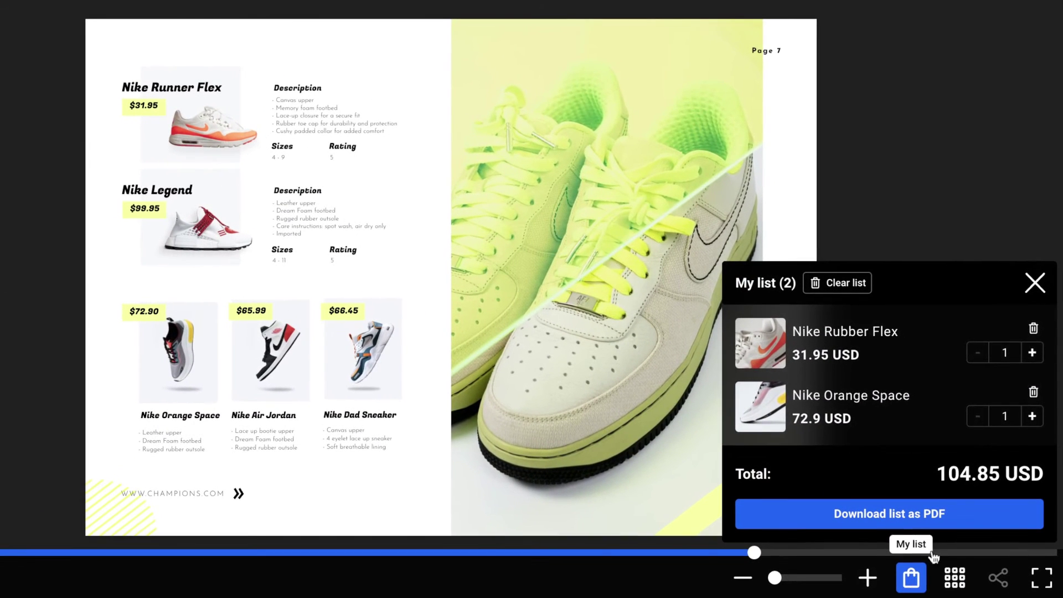
click(1034, 348)
click(1034, 348)
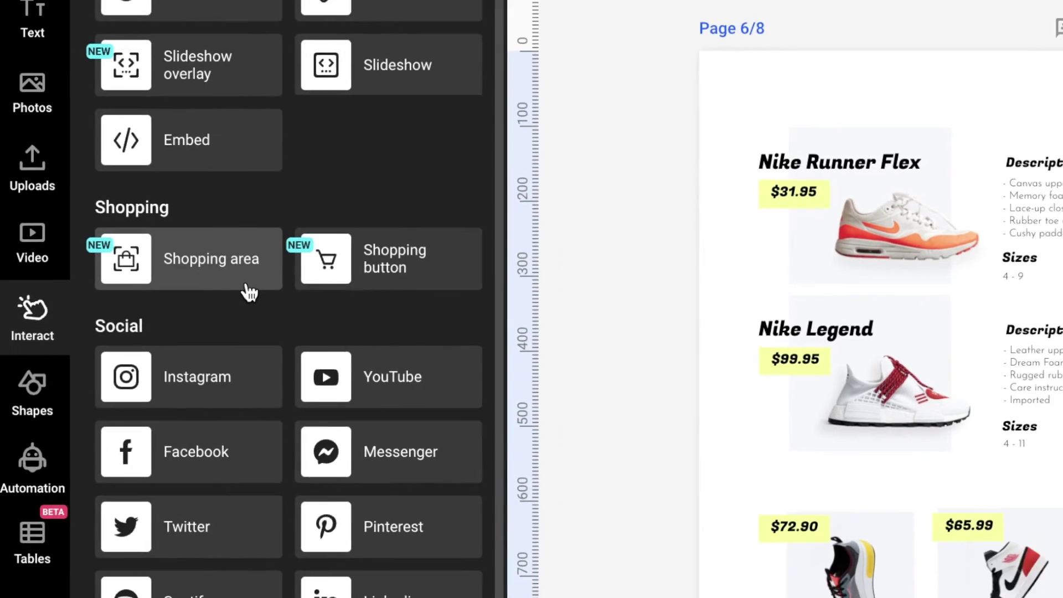
Step: Place a shopping area stretched over page 6's Runner Flex row and set its opacity to 30
drag(247, 290, 427, 261)
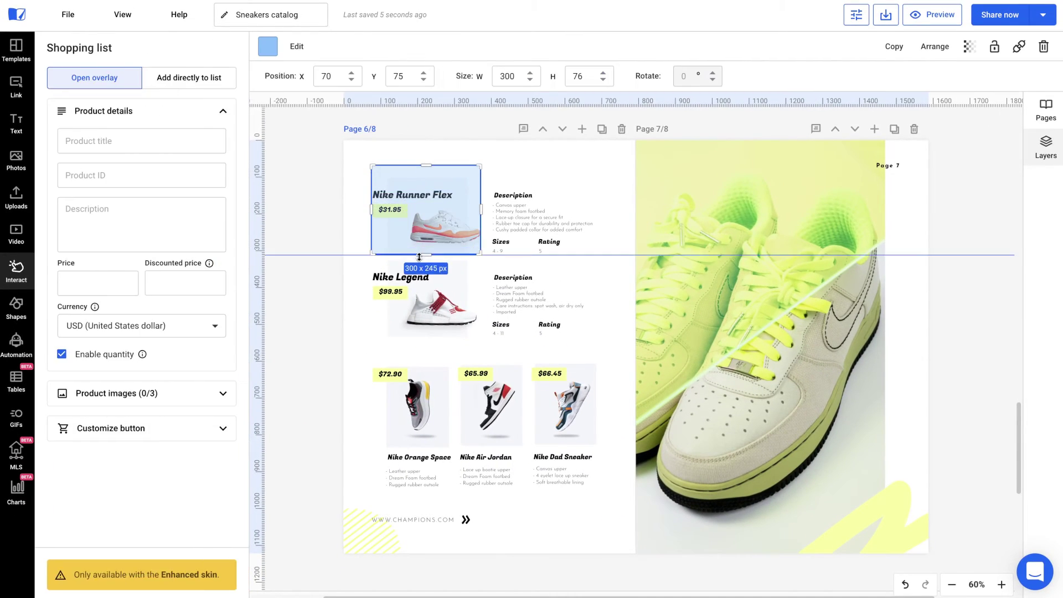
drag(482, 214, 623, 212)
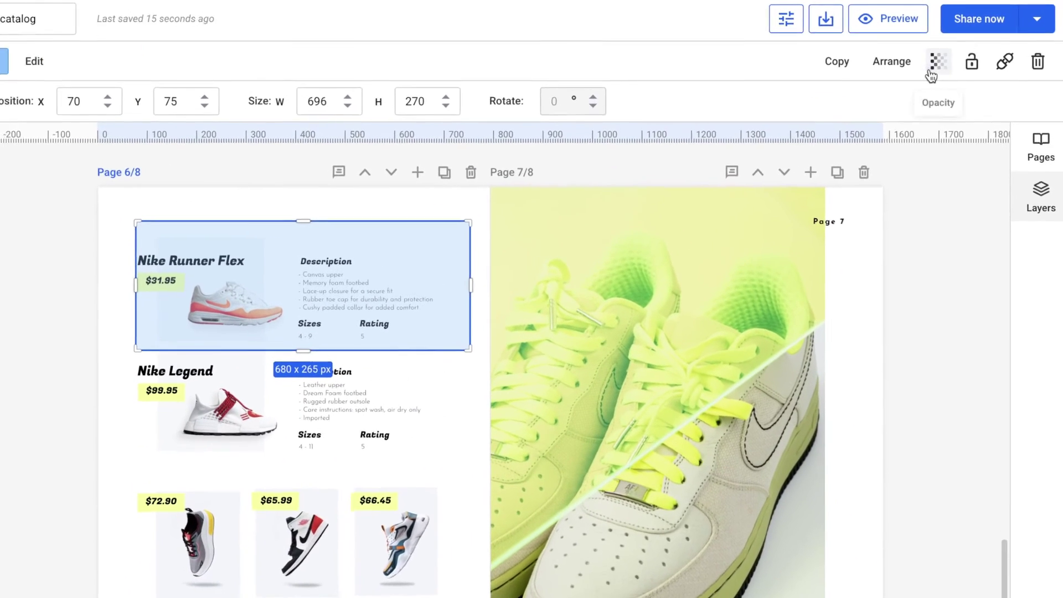
click(932, 76)
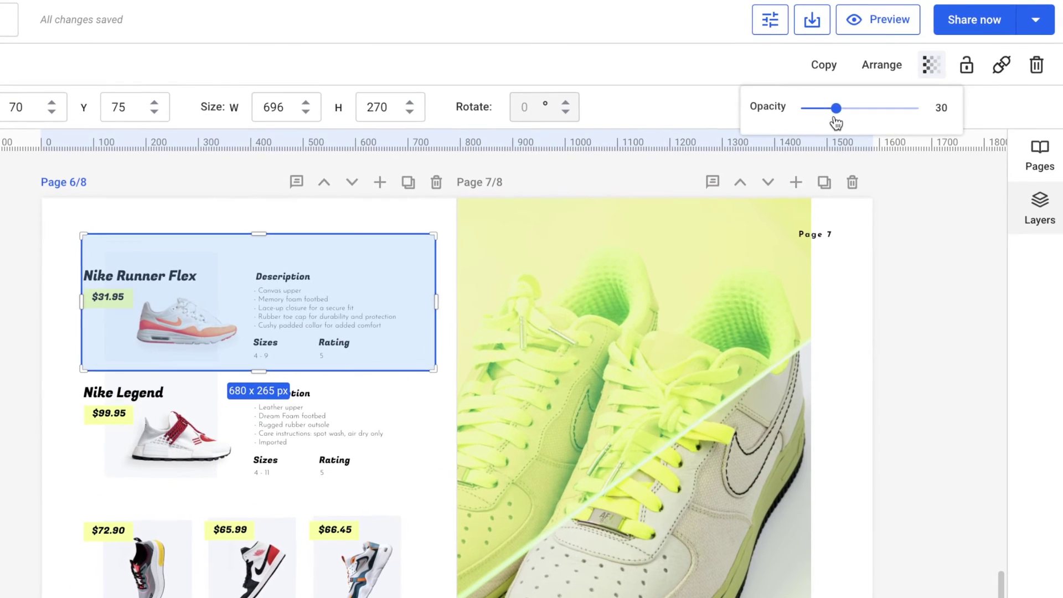
drag(846, 116, 836, 109)
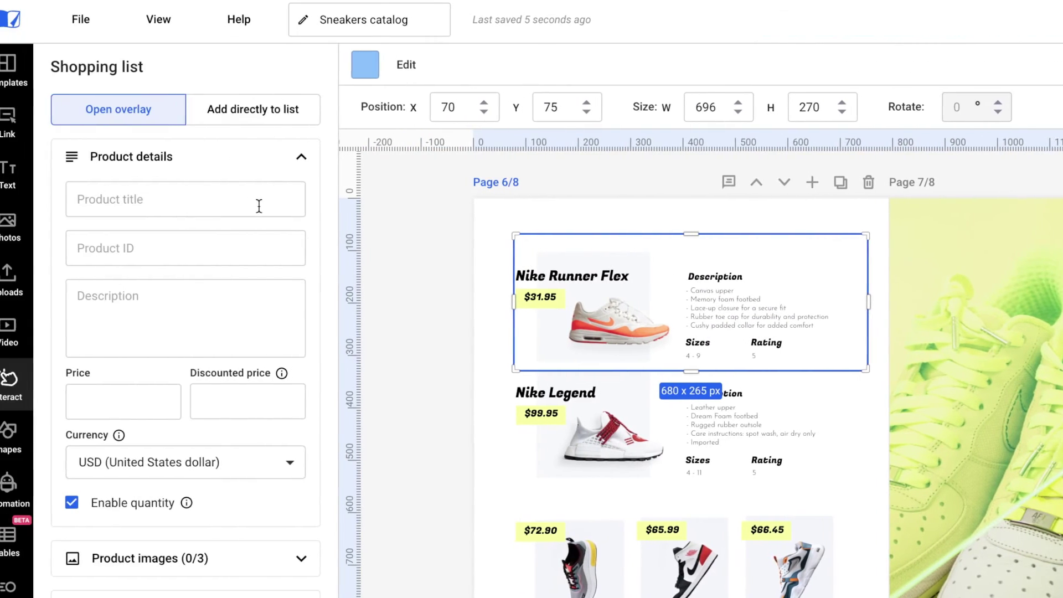
Step: Enter the Runner Flex title, product ID 923675, pasted description and price 31.95
click(275, 206)
key(Tab)
text(9)
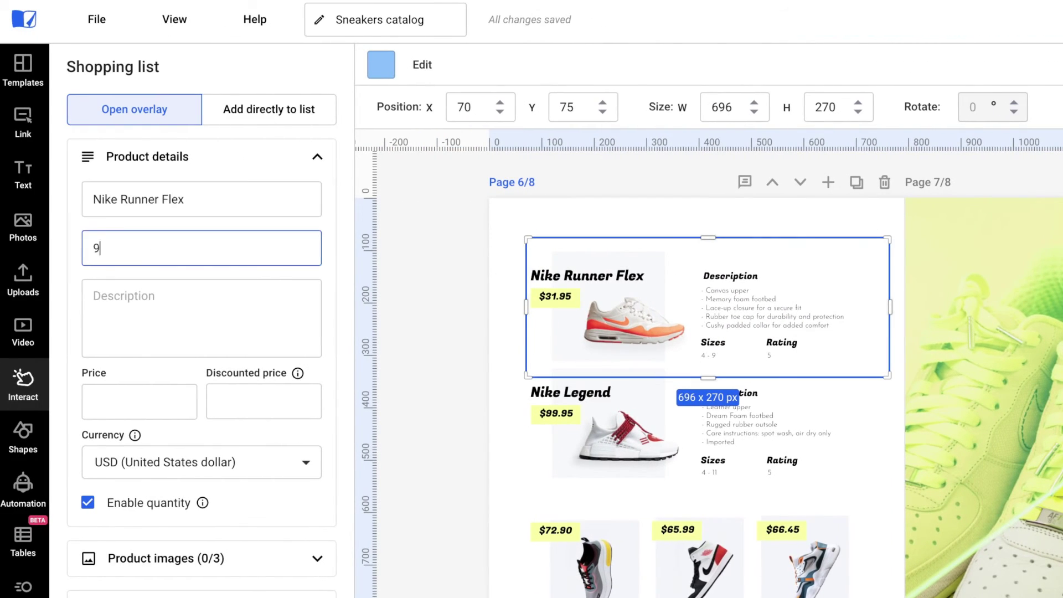
click(159, 304)
key(ctrl+v)
click(144, 396)
text(31.95)
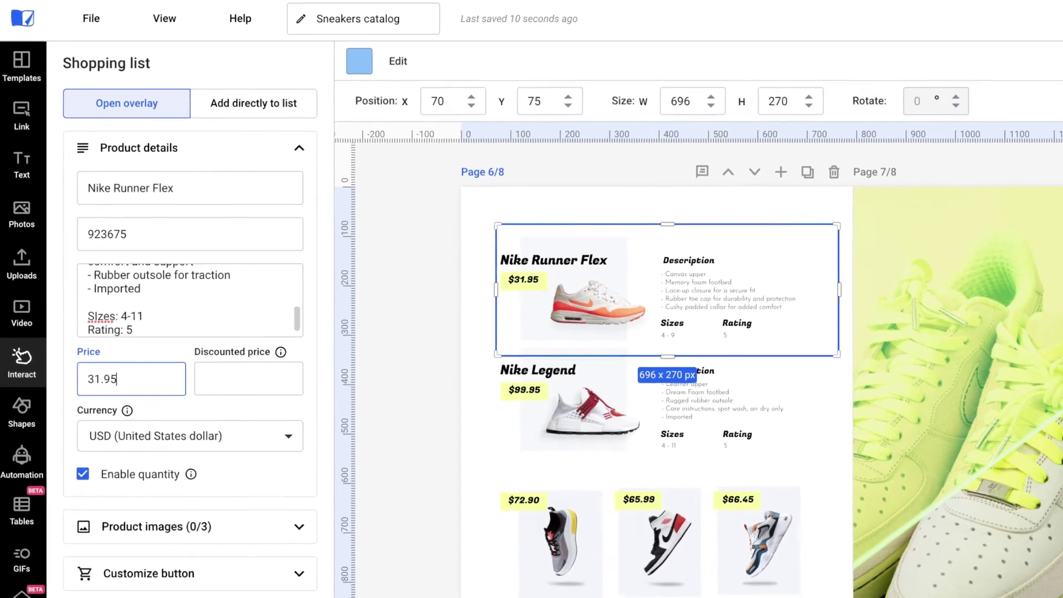
Step: Upload all three shoe images as the product's images
click(157, 526)
click(198, 587)
key(super+a)
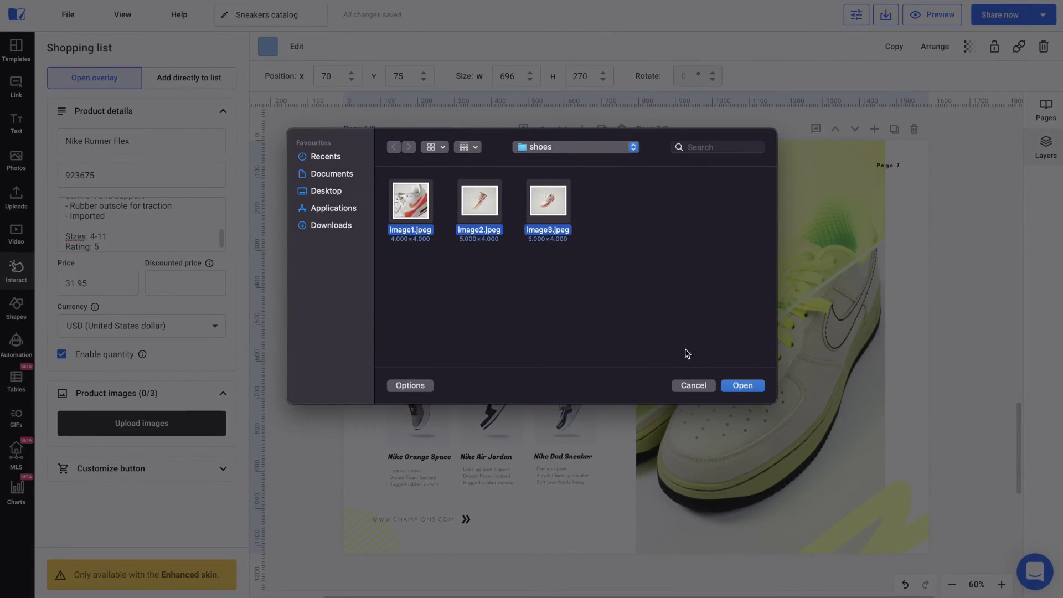
click(989, 517)
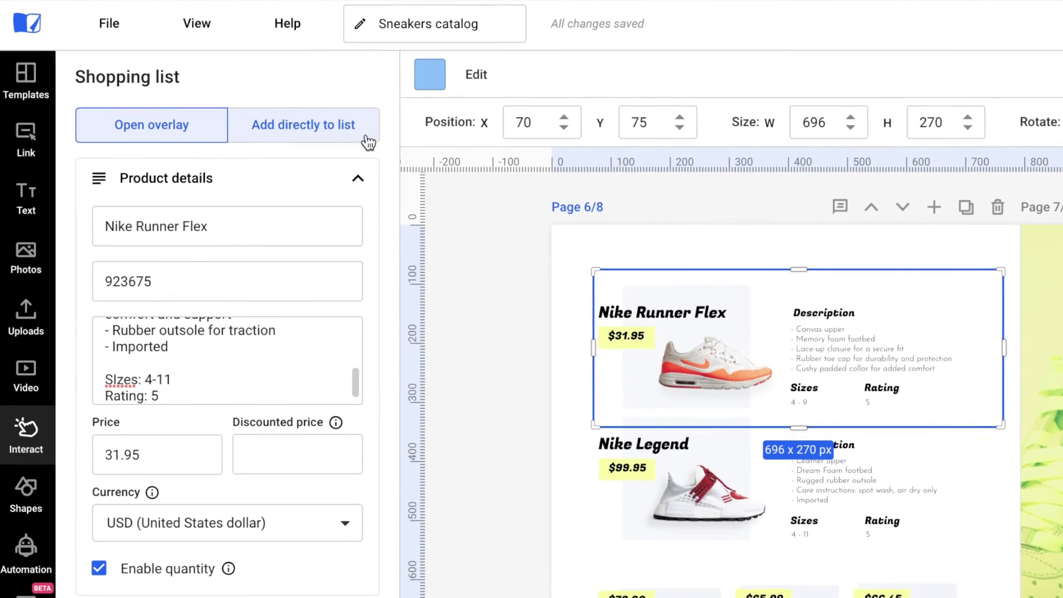
Step: Test Add directly to list on Runner Flex, then switch the area back to Open overlay
click(225, 84)
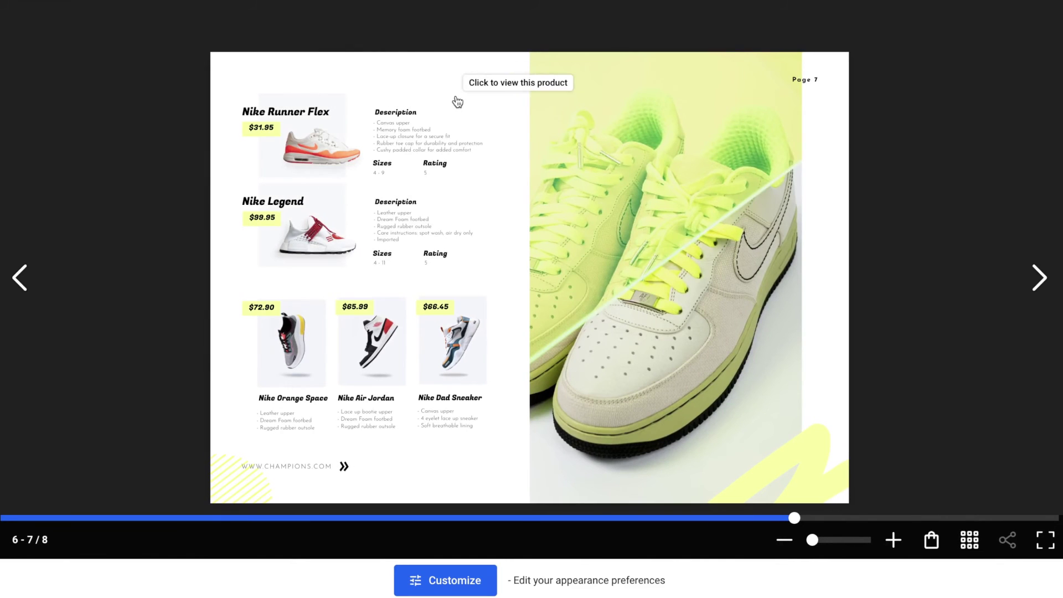
click(434, 109)
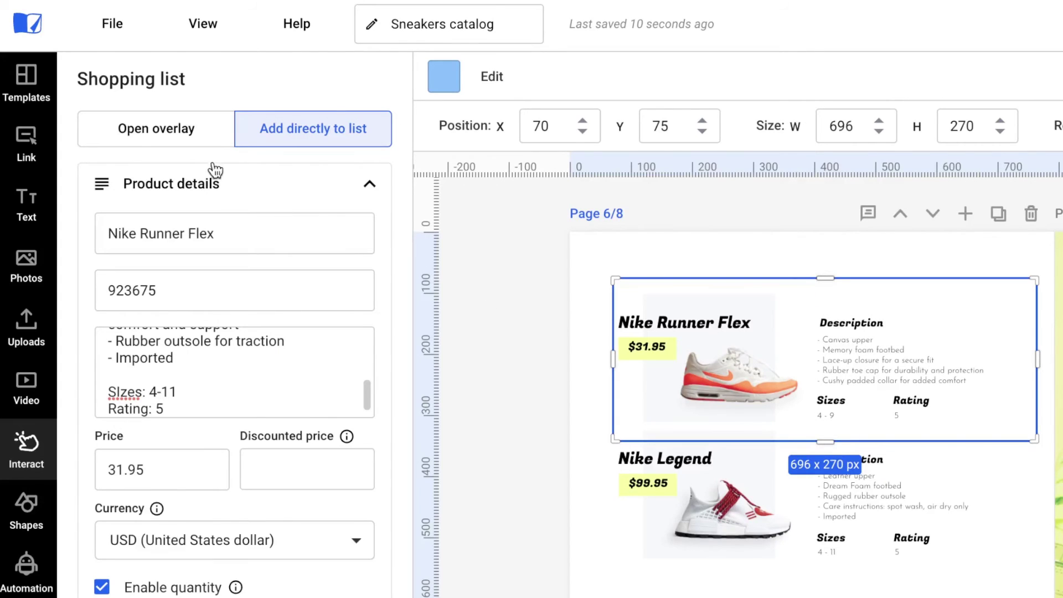
click(205, 151)
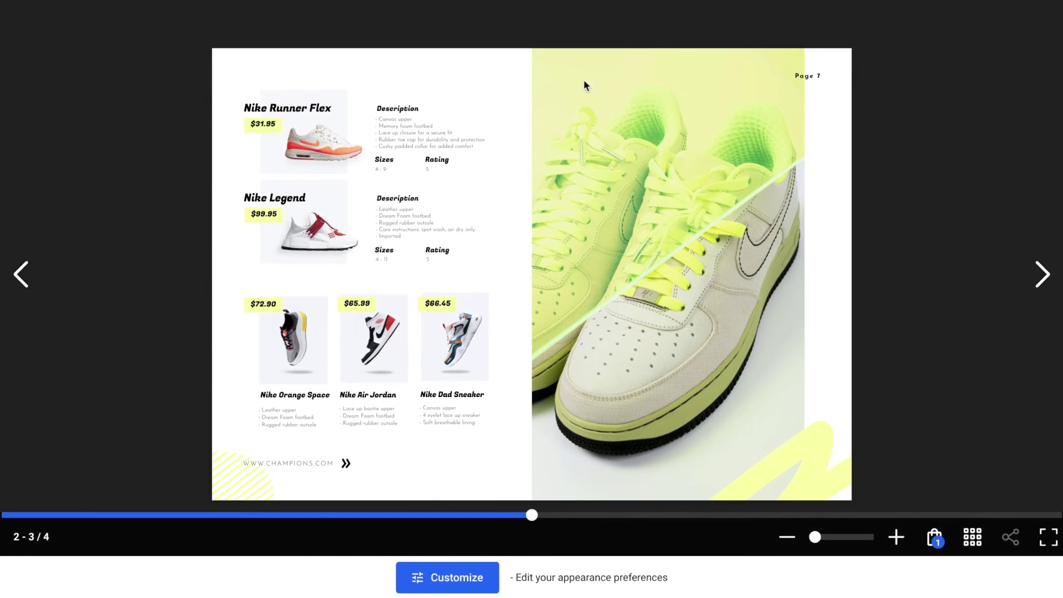
Step: Open the Nike Runner Flex popup and view its second and third photos
click(423, 107)
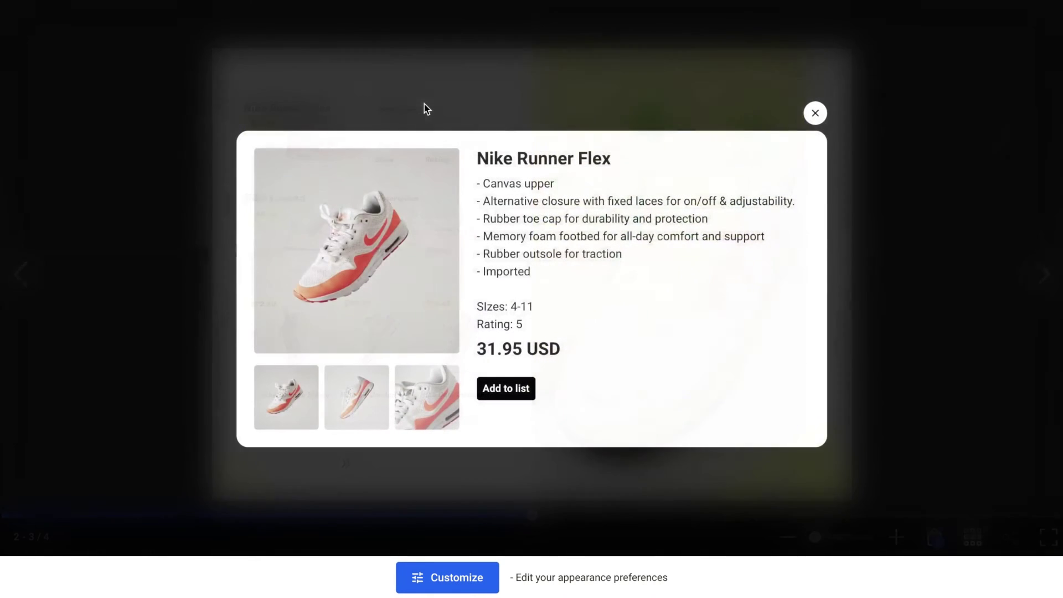
click(356, 397)
click(432, 395)
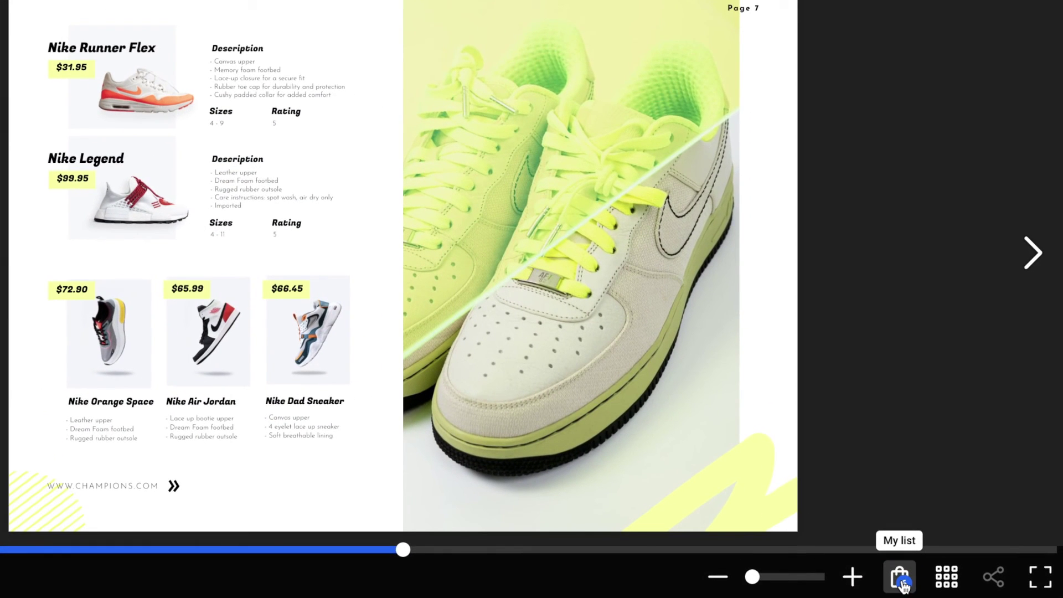
Step: Set Runner Flex to 1, raise Orange Space, Legend and Air Jordan quantities, and download the list as PDF
click(903, 582)
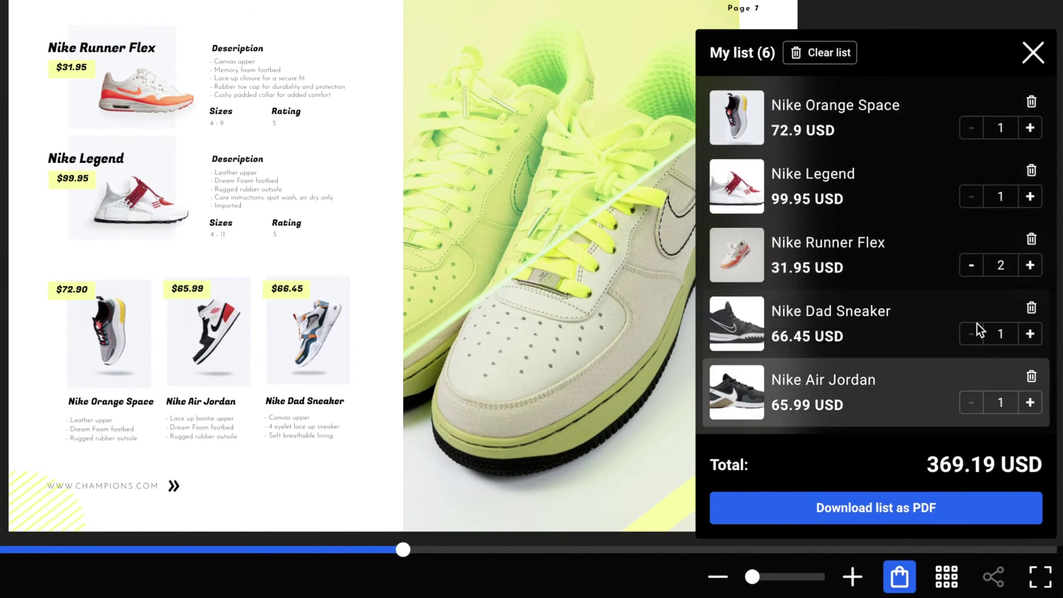
click(972, 265)
click(1029, 128)
click(1029, 128)
click(1029, 128)
click(1030, 197)
click(1030, 197)
click(1031, 197)
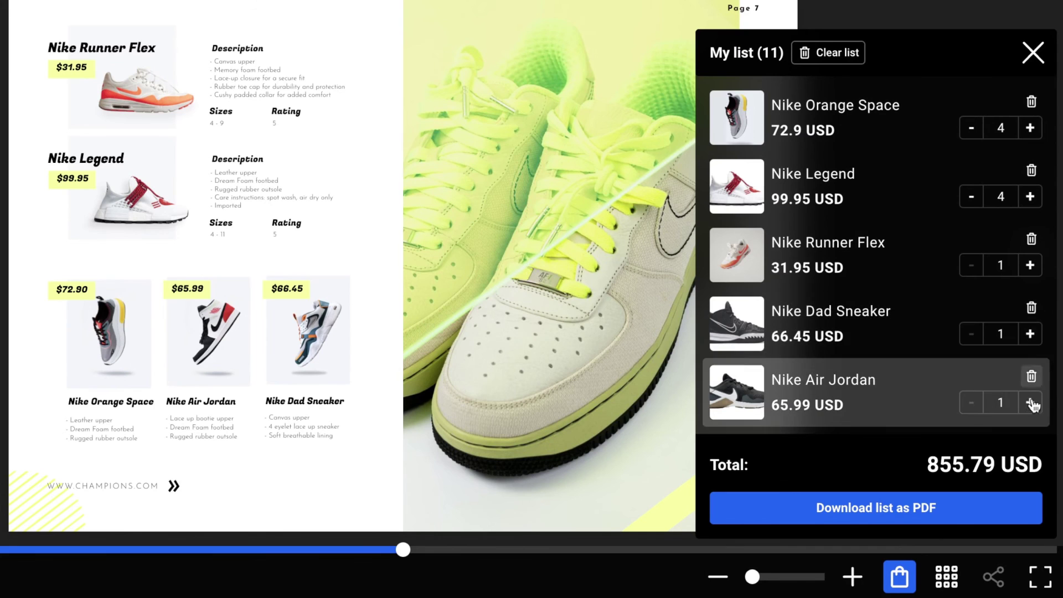
click(1030, 403)
click(1030, 403)
click(1031, 402)
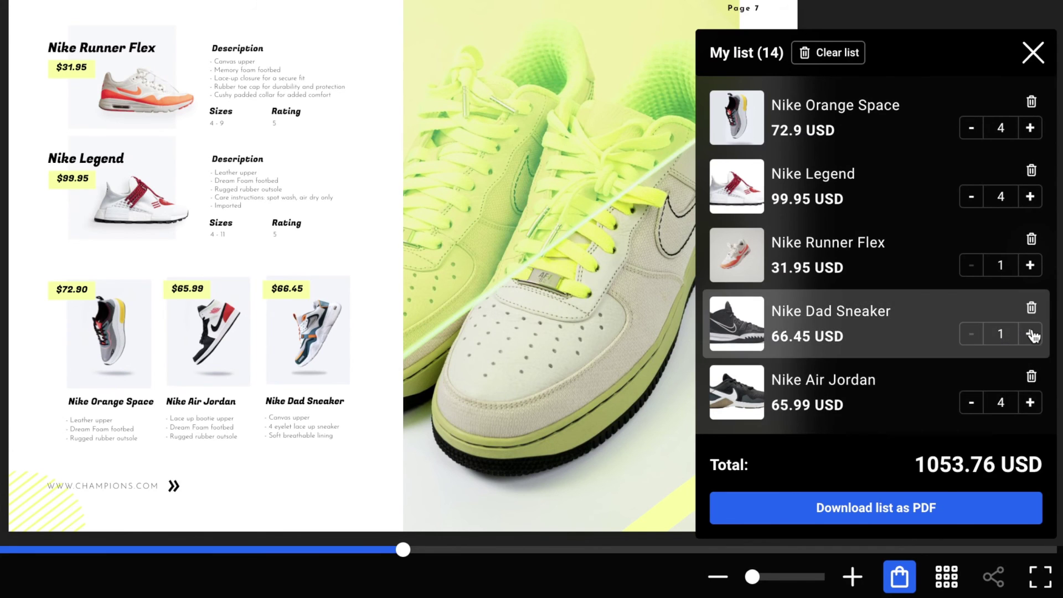
click(875, 521)
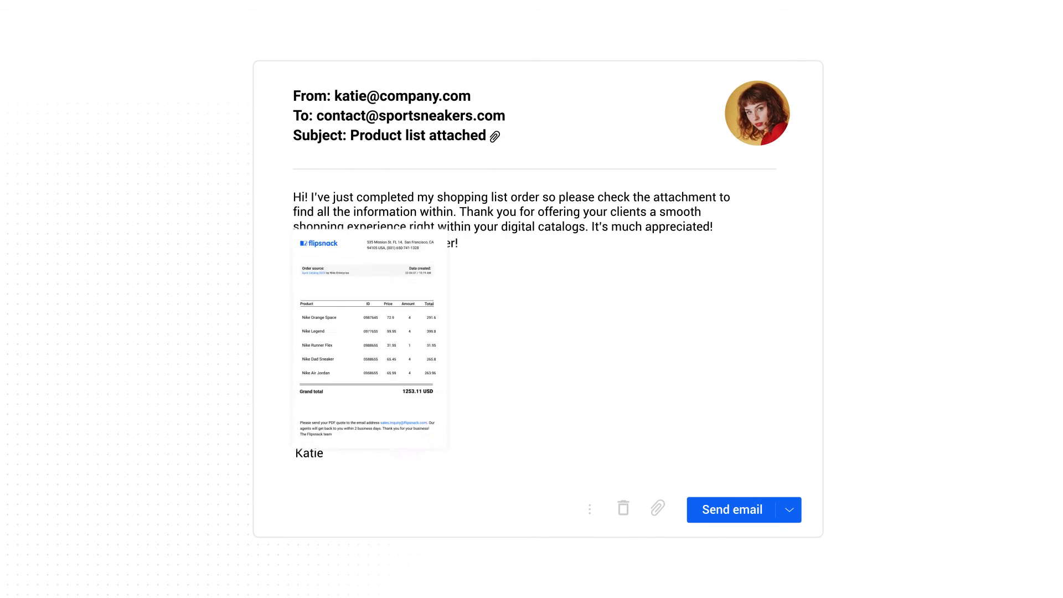
Step: Send the email with the PDF shopping list attached, then open the Runner Flex product popup
click(723, 515)
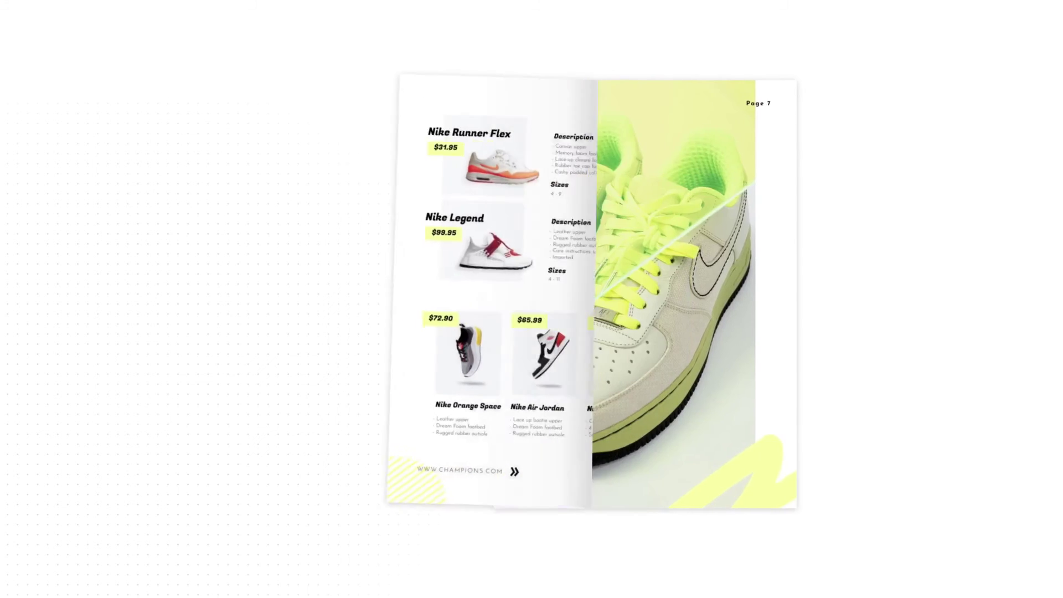
click(419, 125)
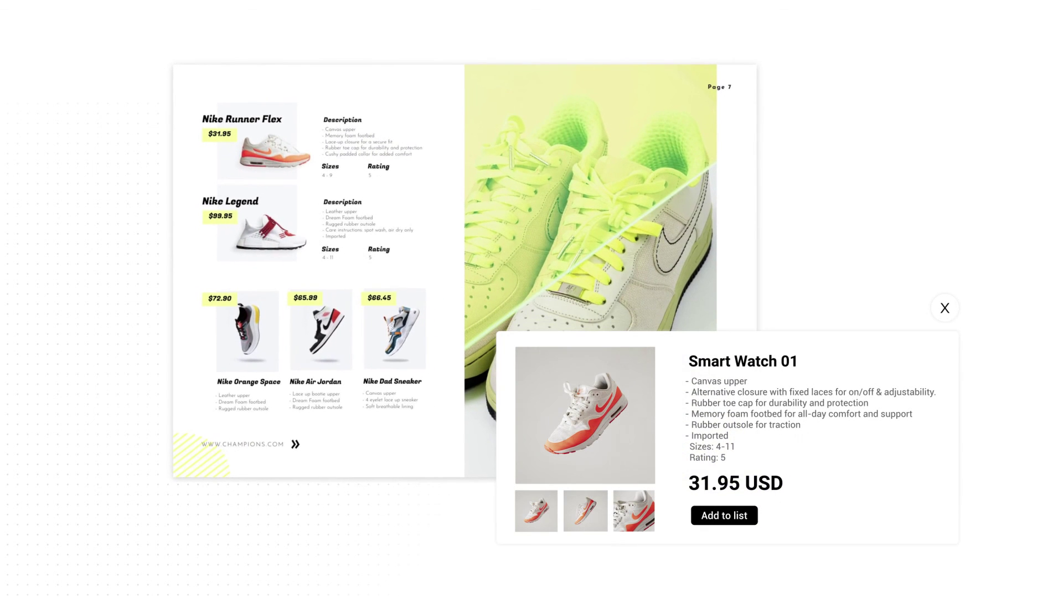